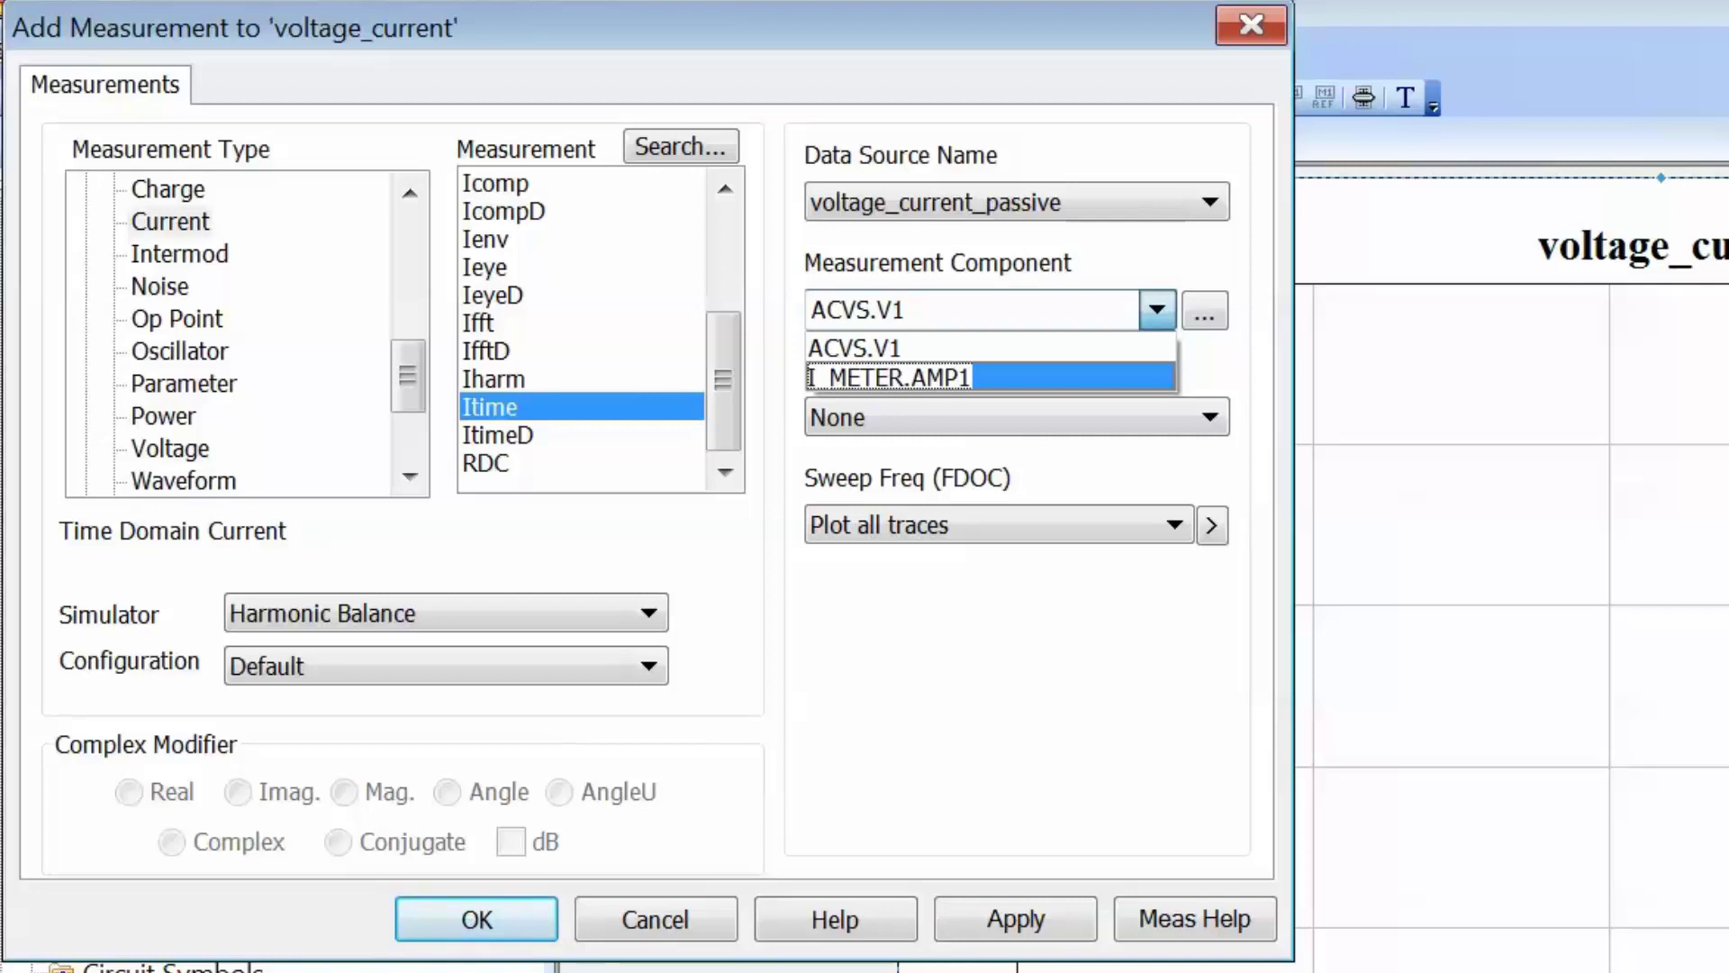
# Add the I_METER.AMP1 current measurement to the graph and run the simulation
pyautogui.click(810, 377)
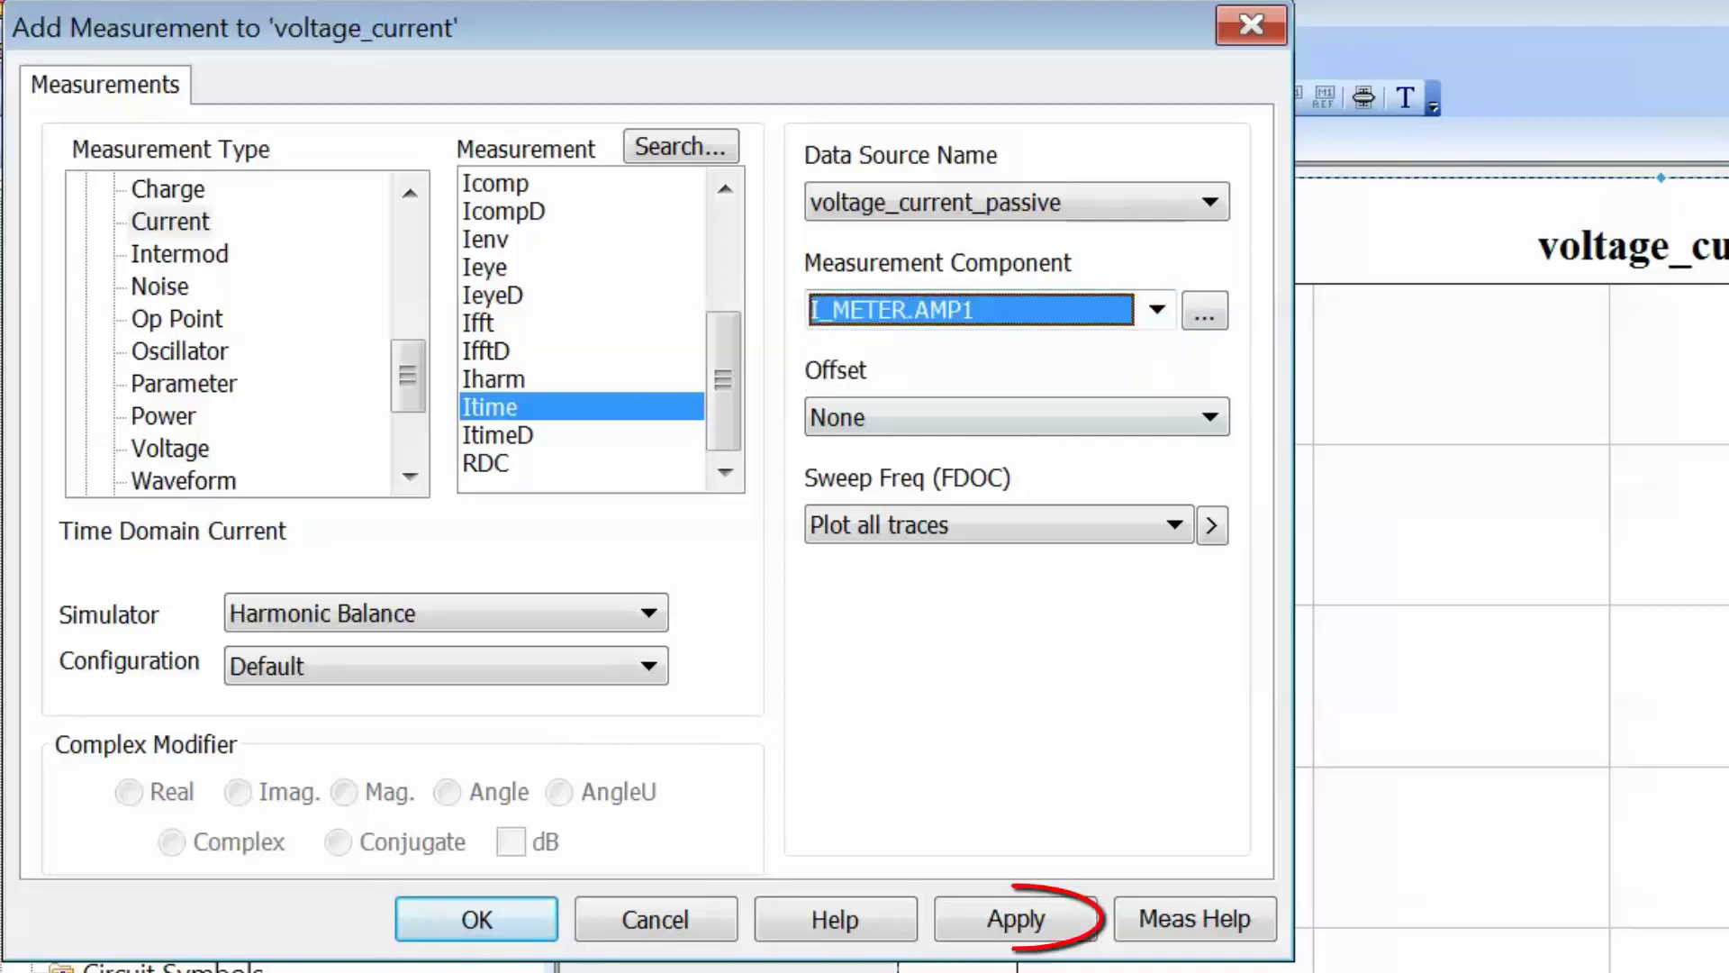
pyautogui.click(1016, 919)
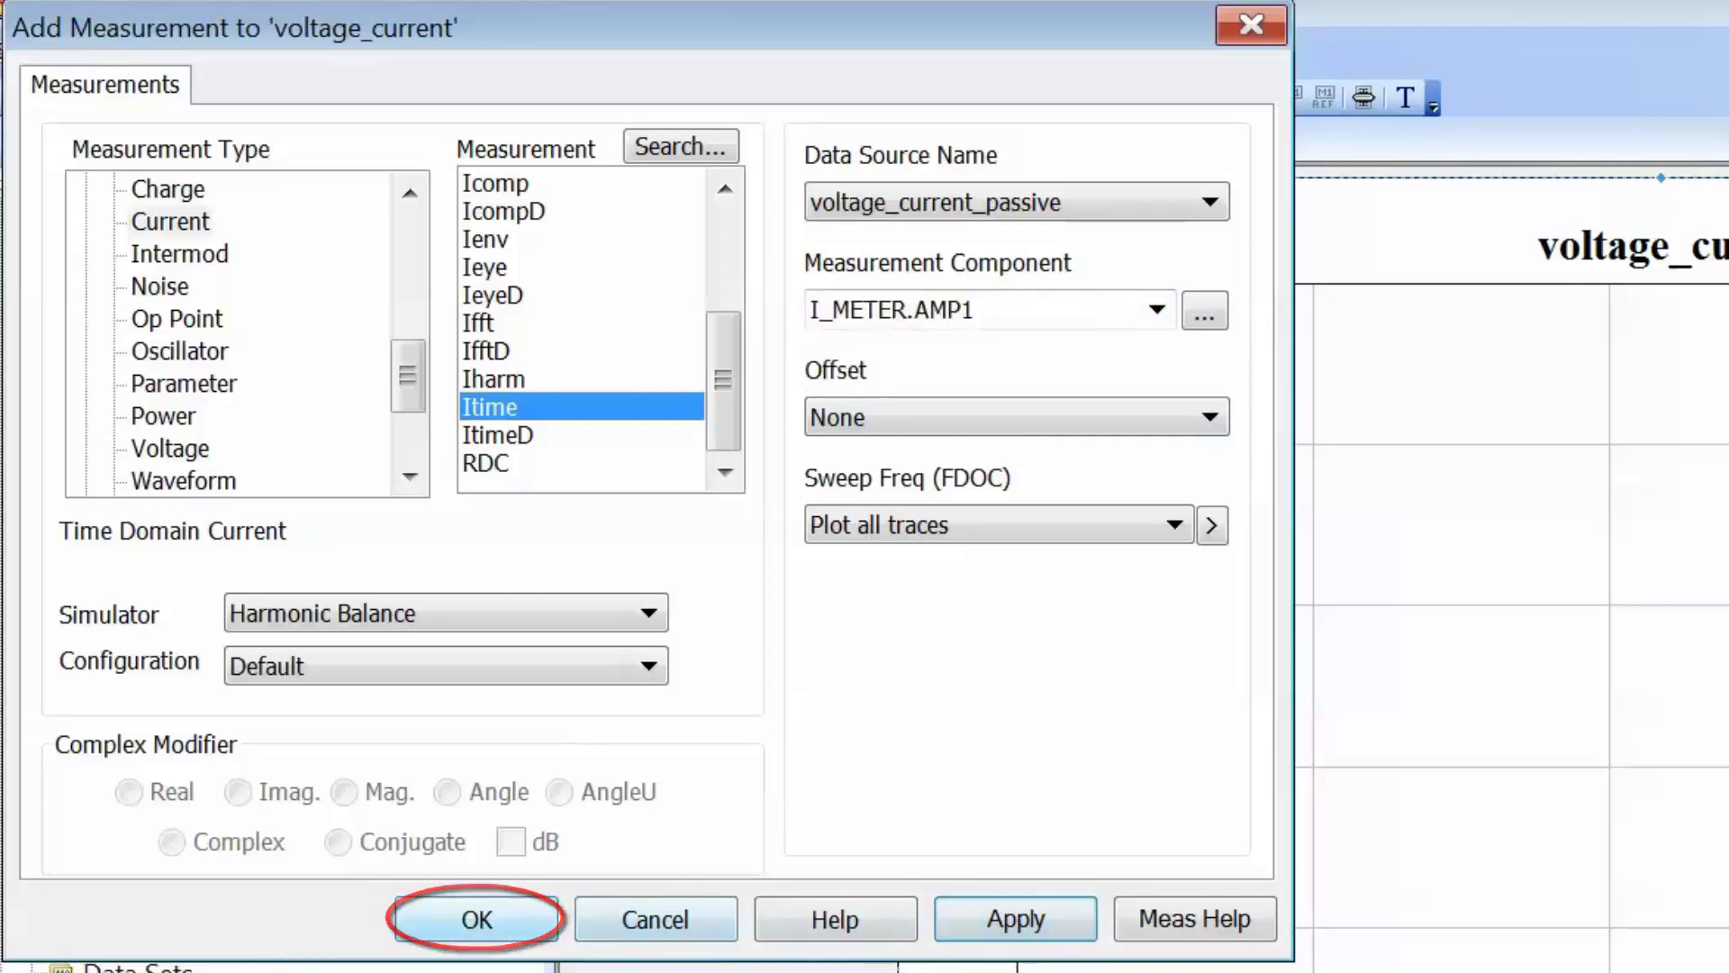
pyautogui.click(476, 919)
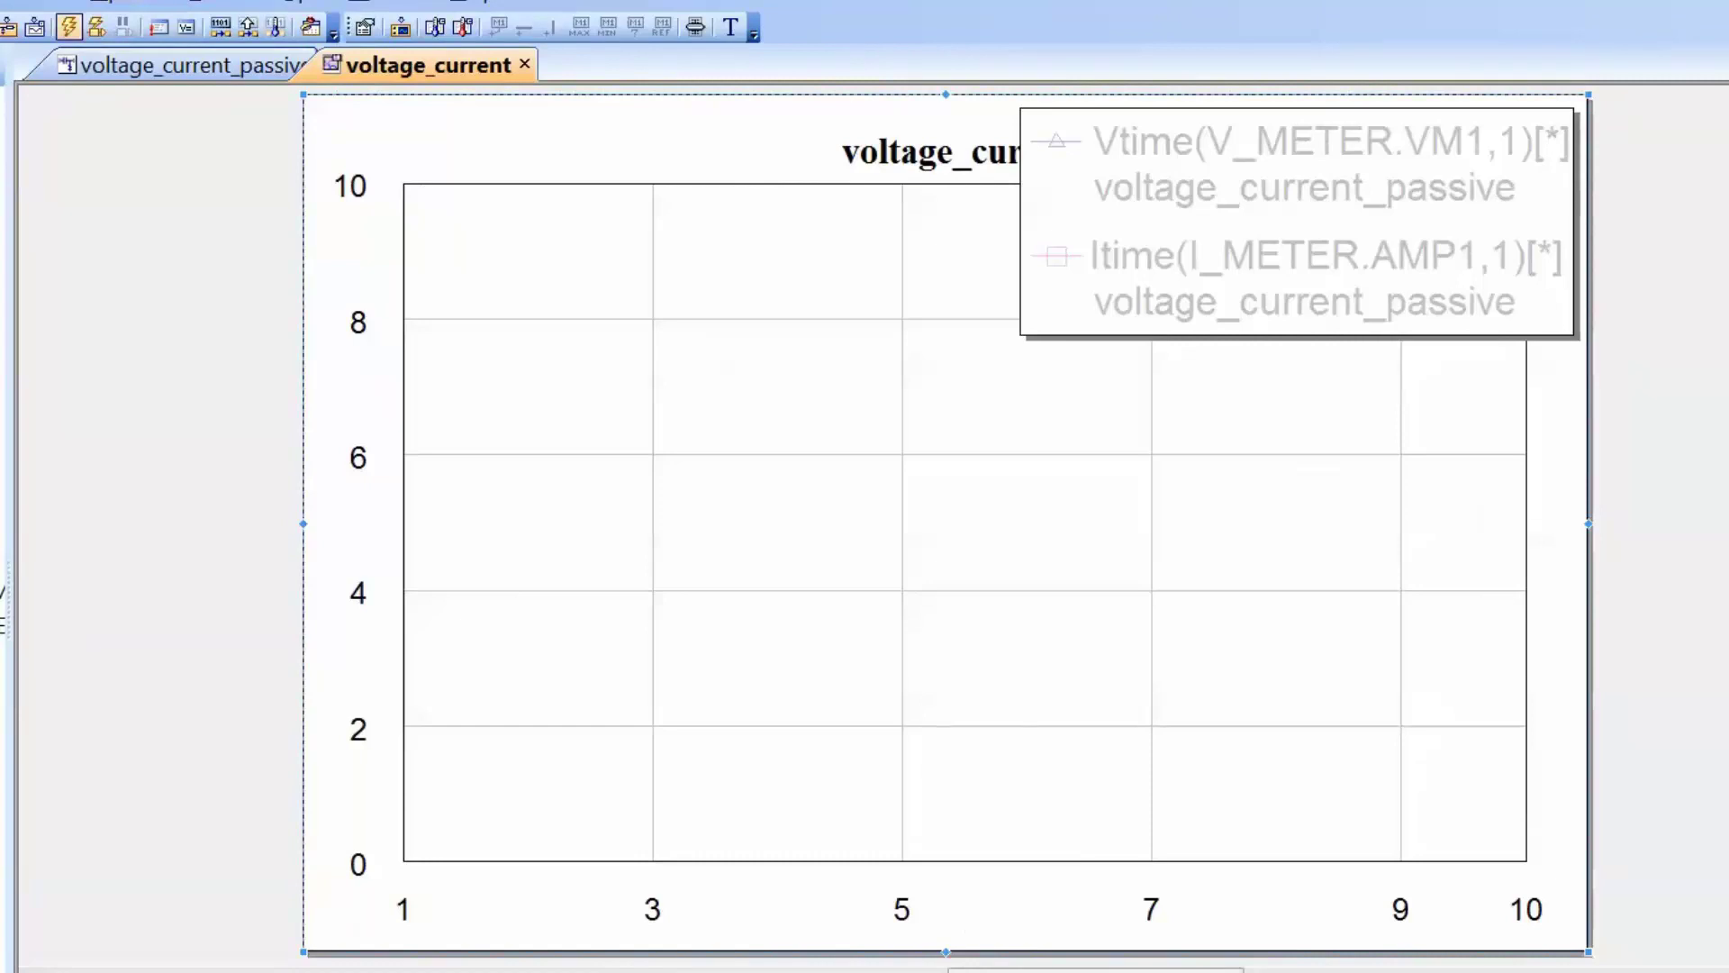
pyautogui.click(69, 27)
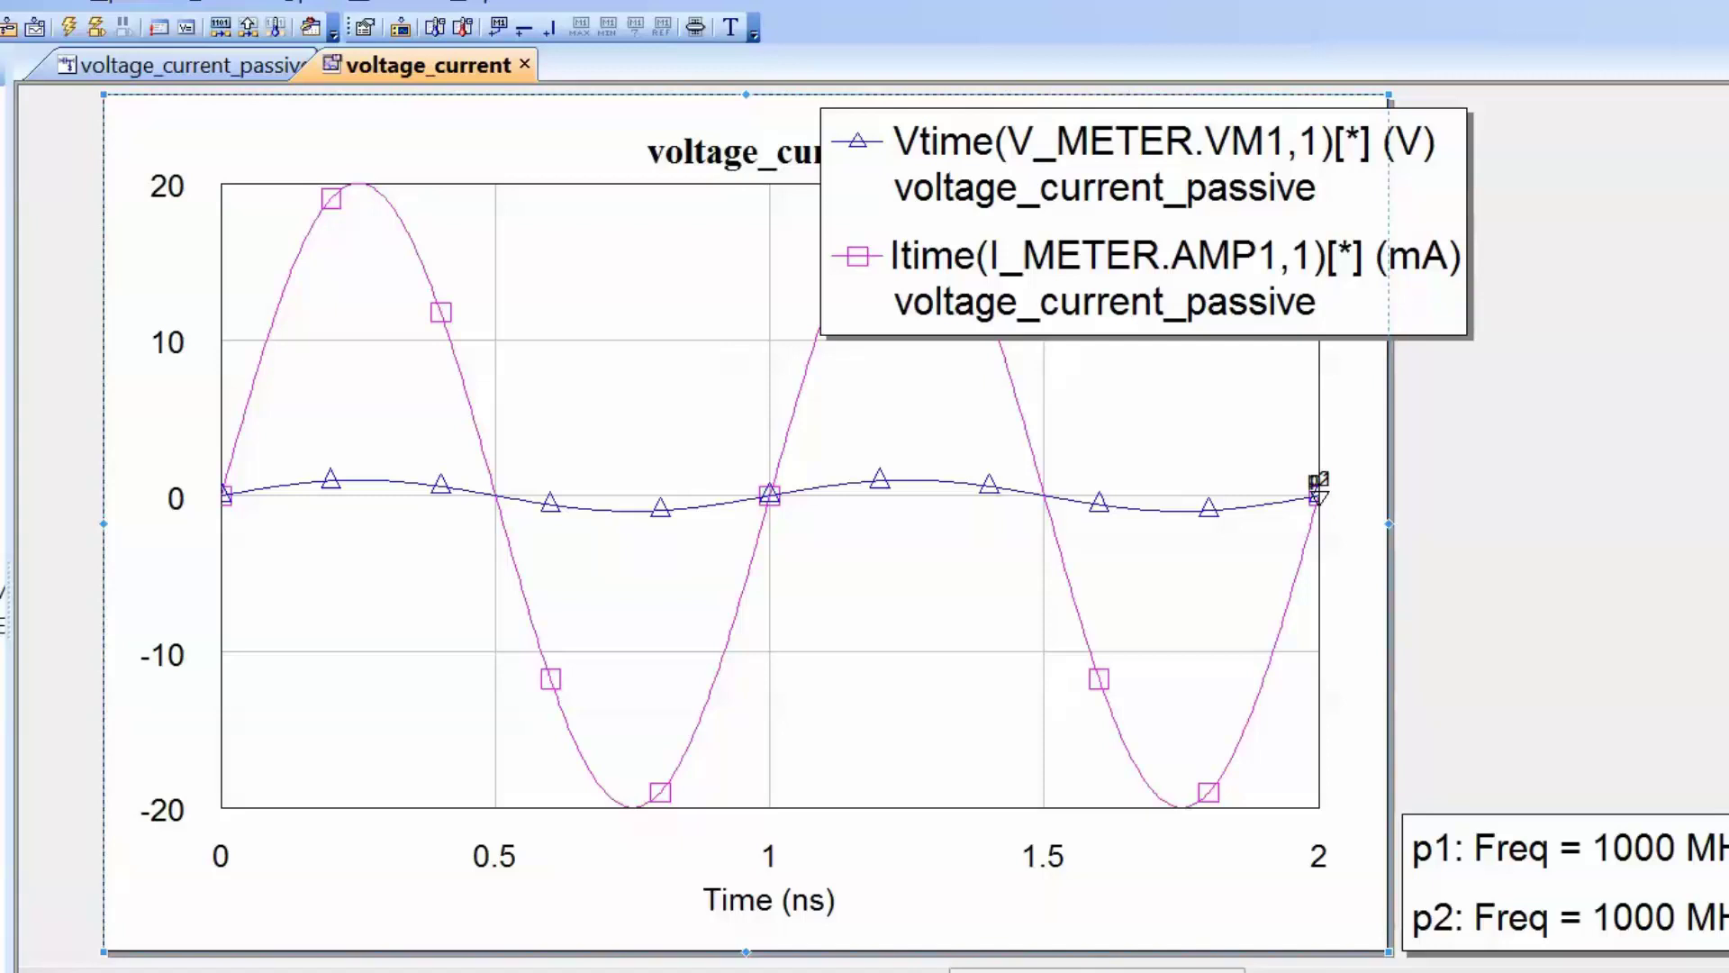
# In the graph properties, assign the Itime current measurement to the Right 1 axis
pyautogui.rightClick(662, 408)
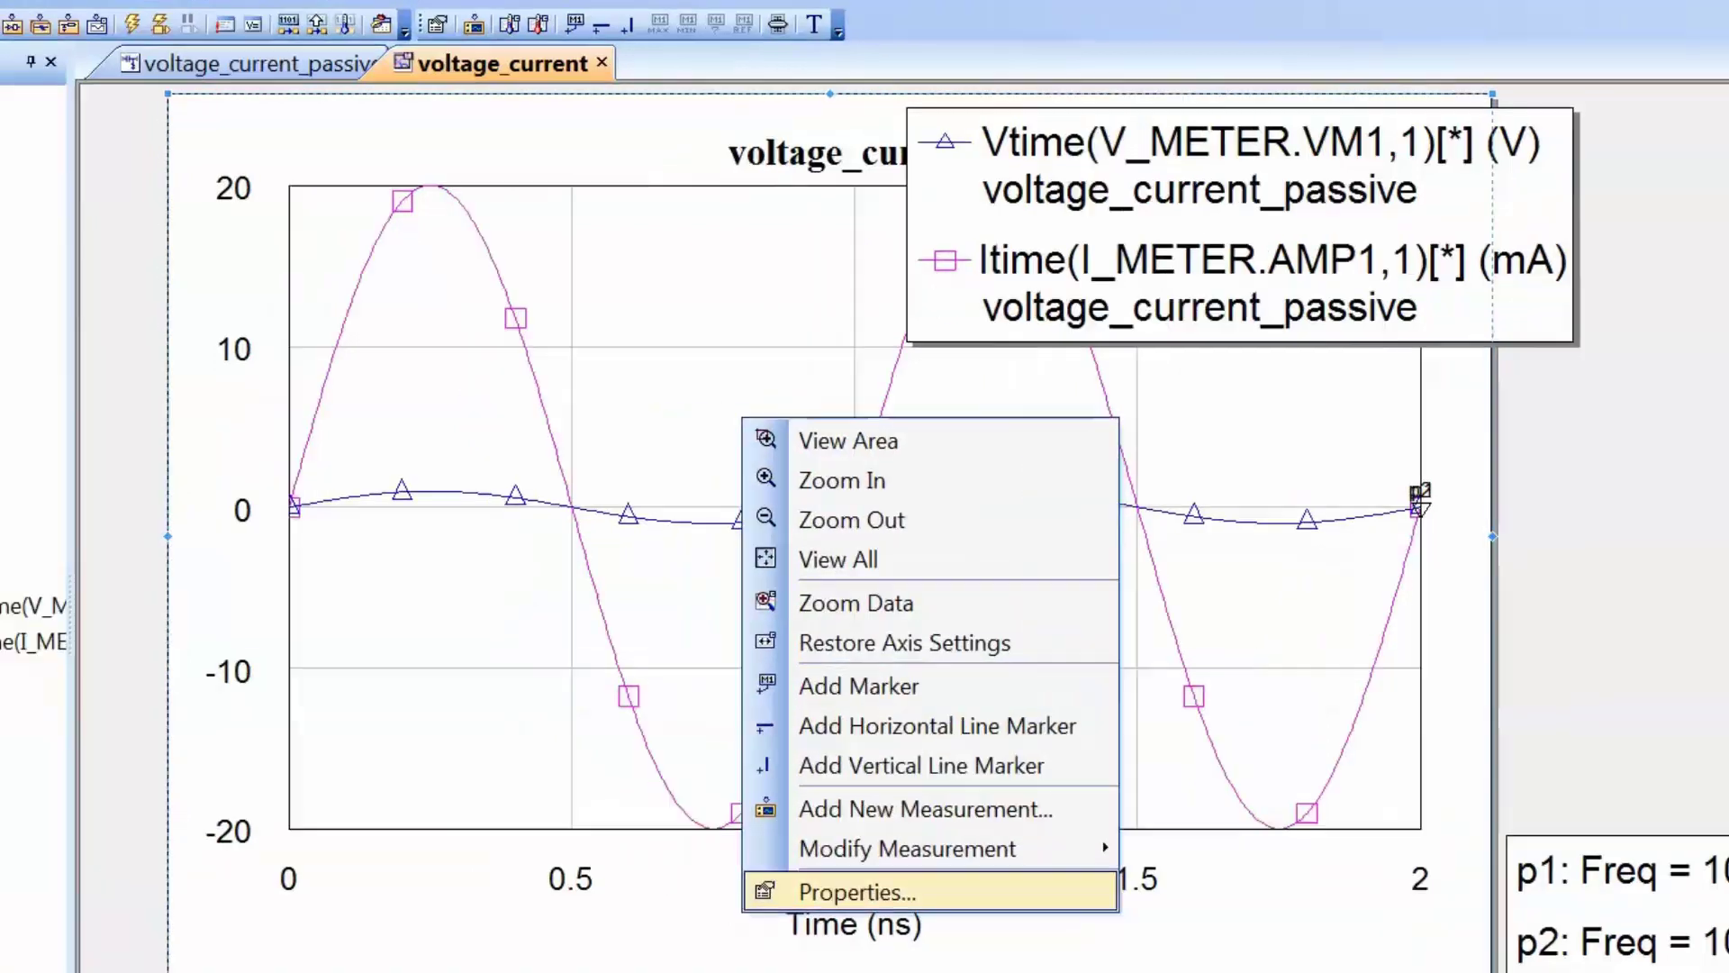
pyautogui.click(773, 868)
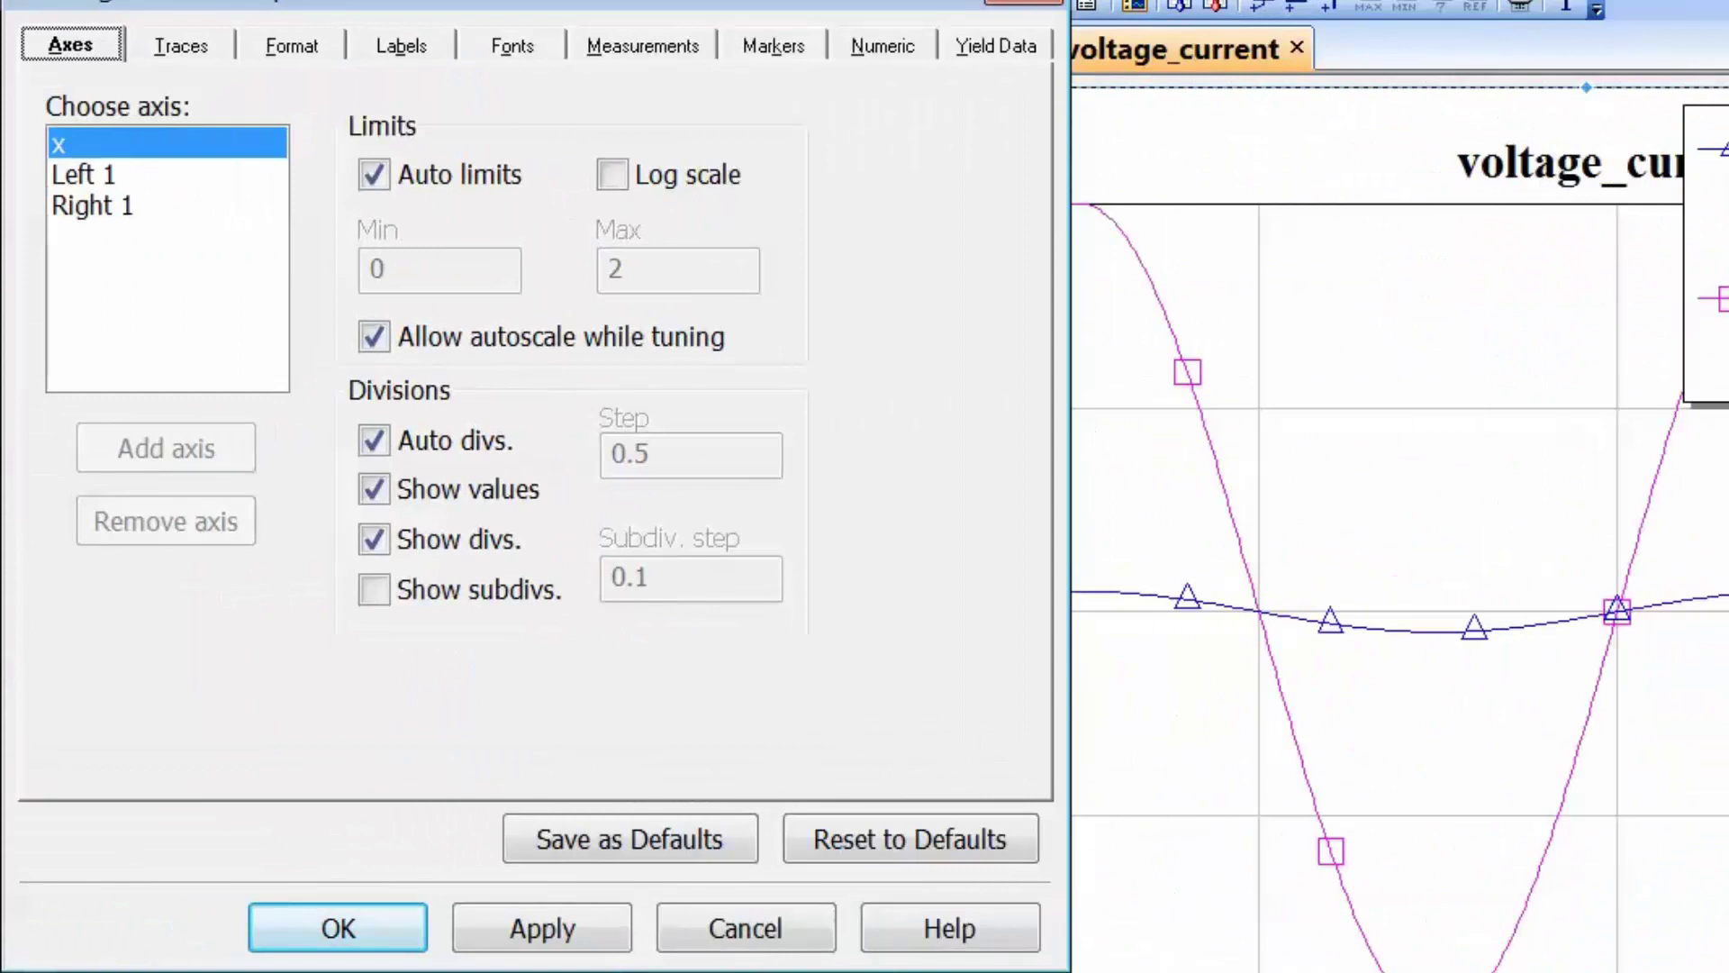
pyautogui.hotkey('alt', 'm')
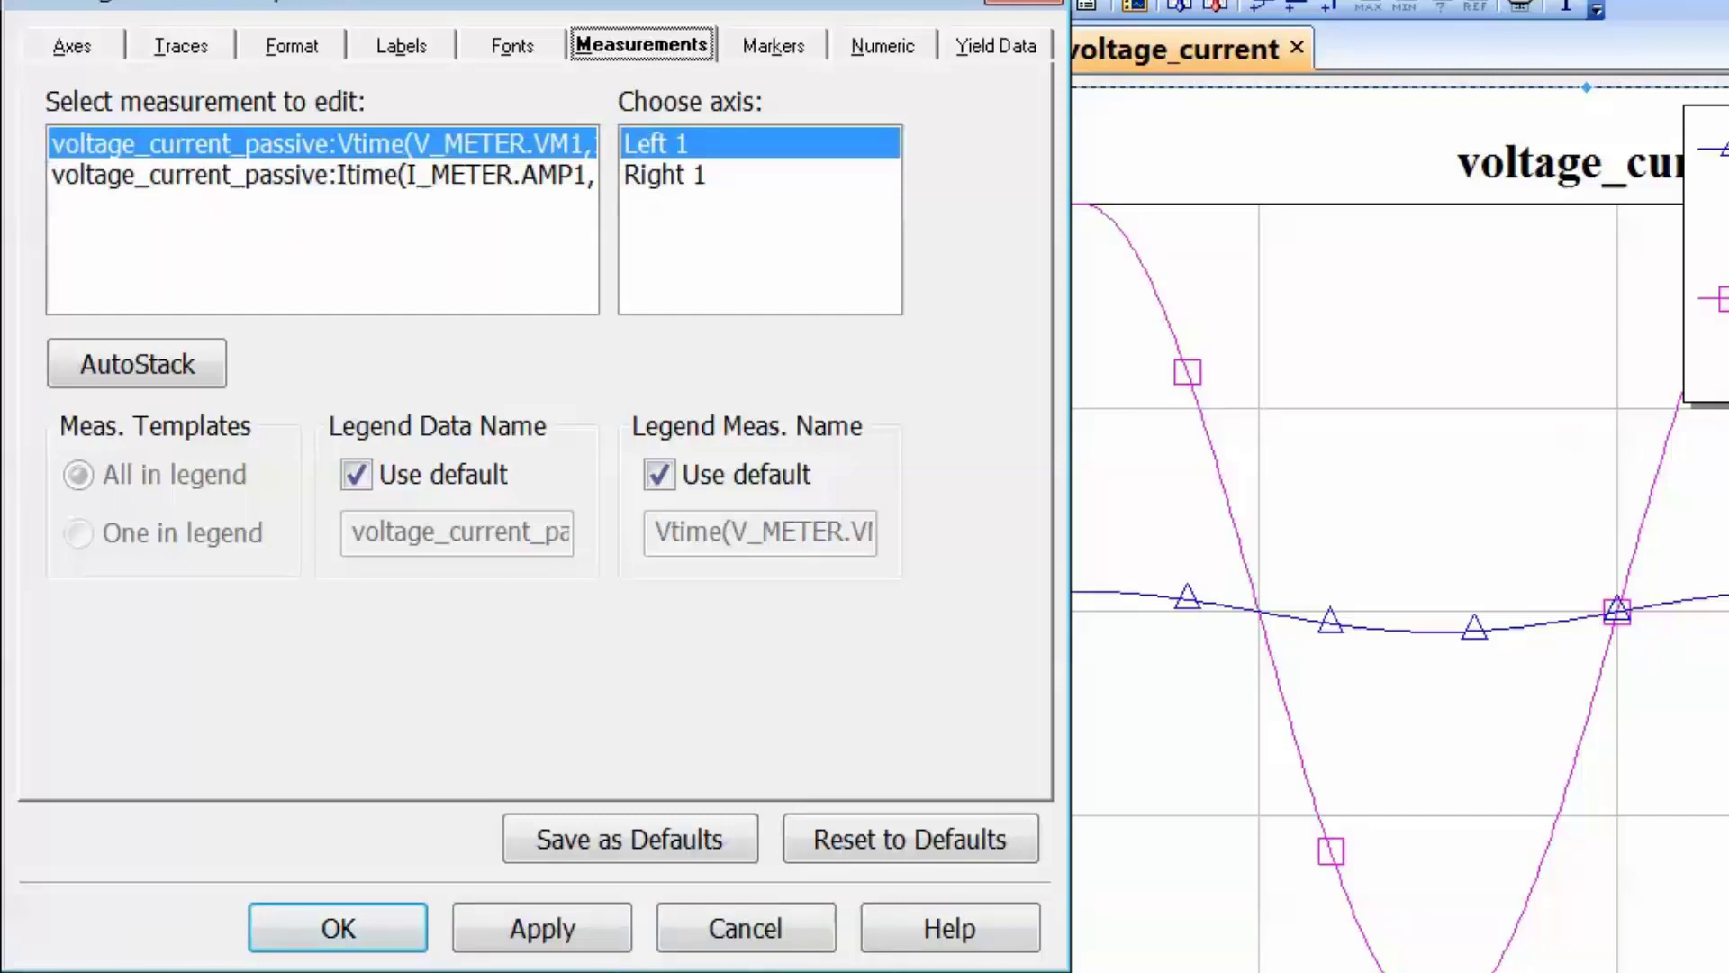
pyautogui.click(322, 174)
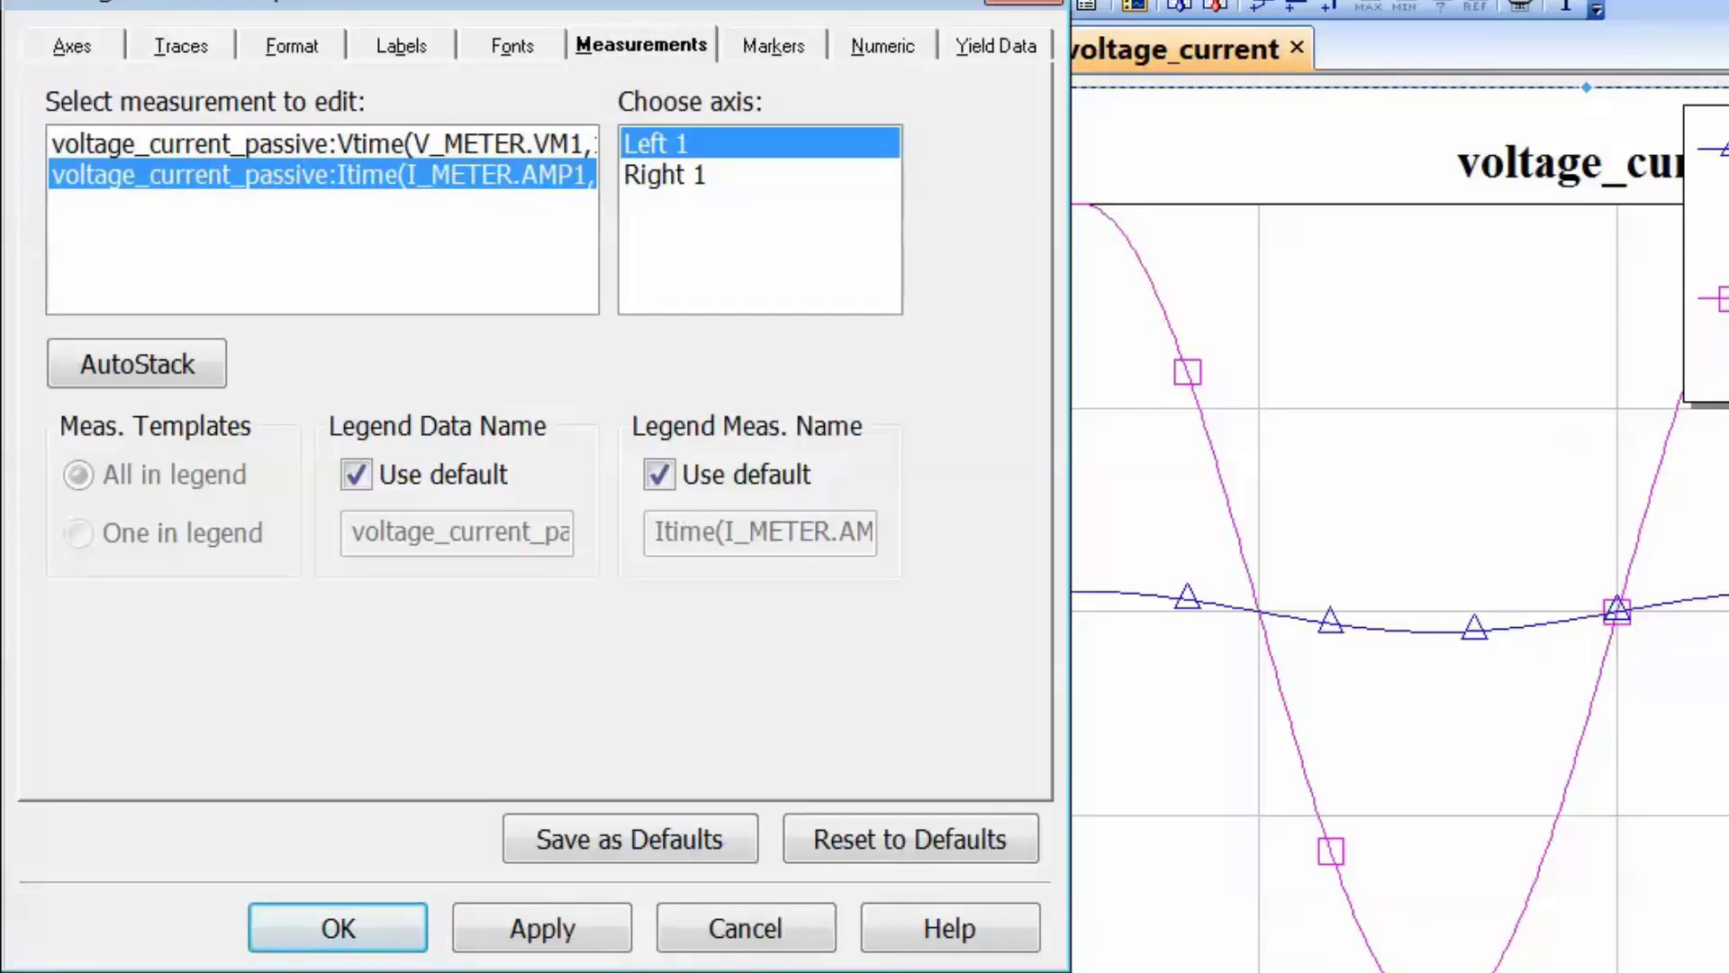
pyautogui.click(665, 174)
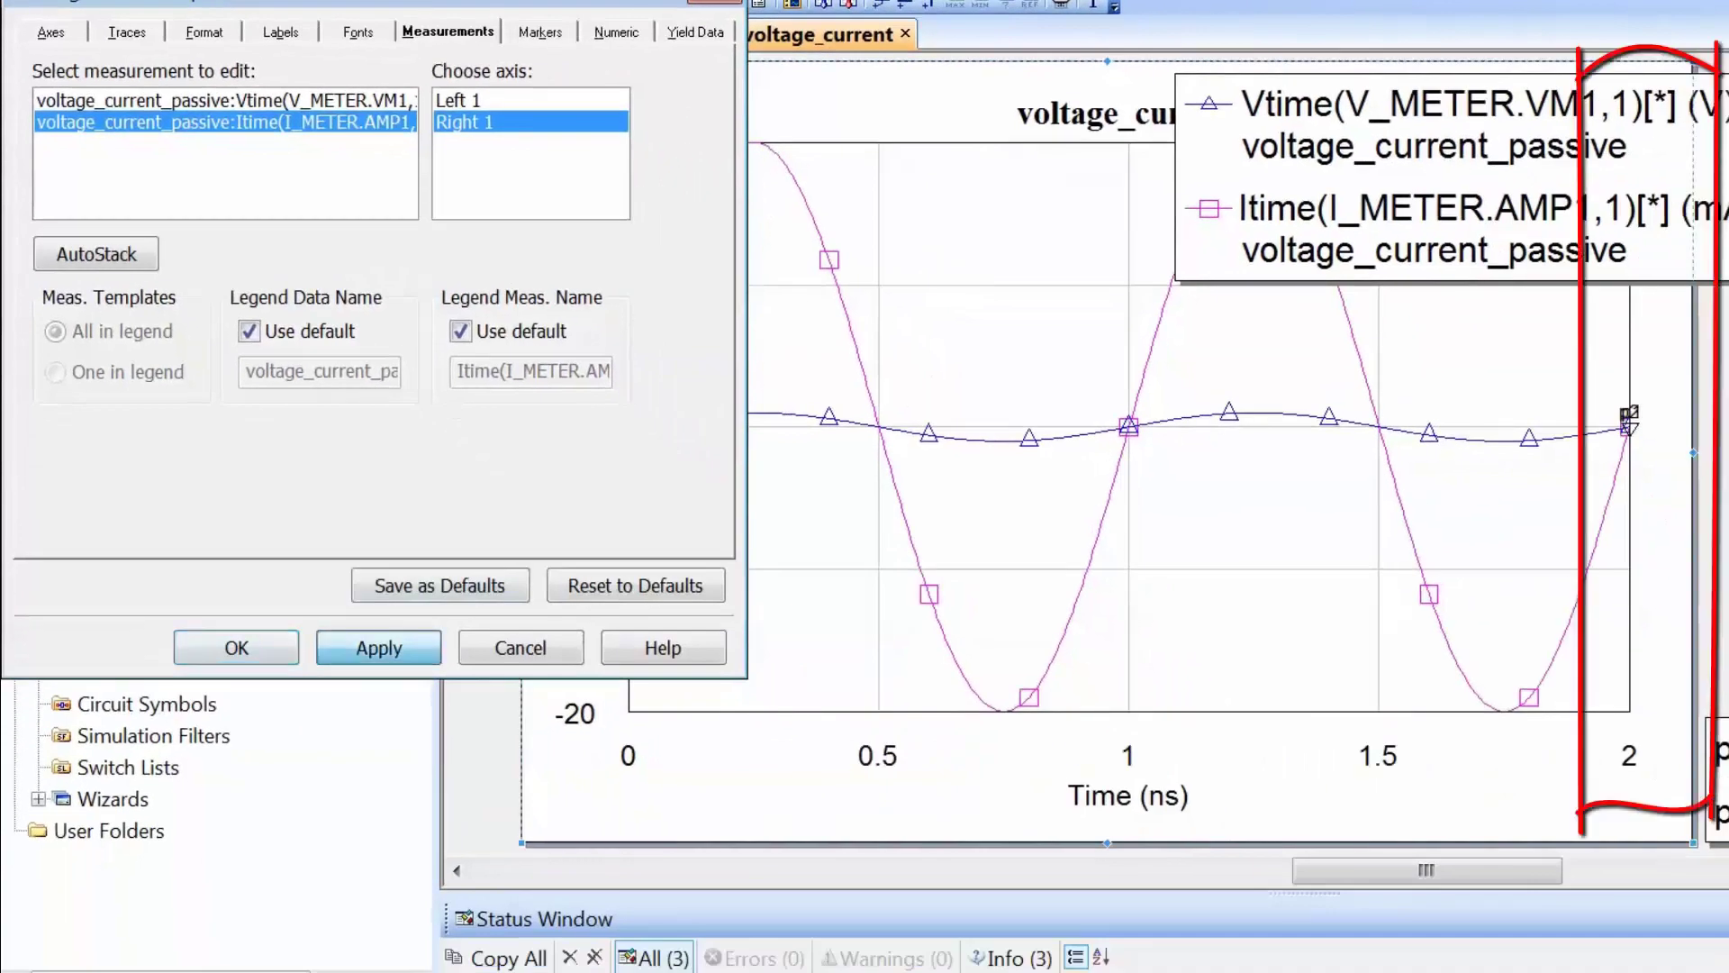
pyautogui.click(379, 647)
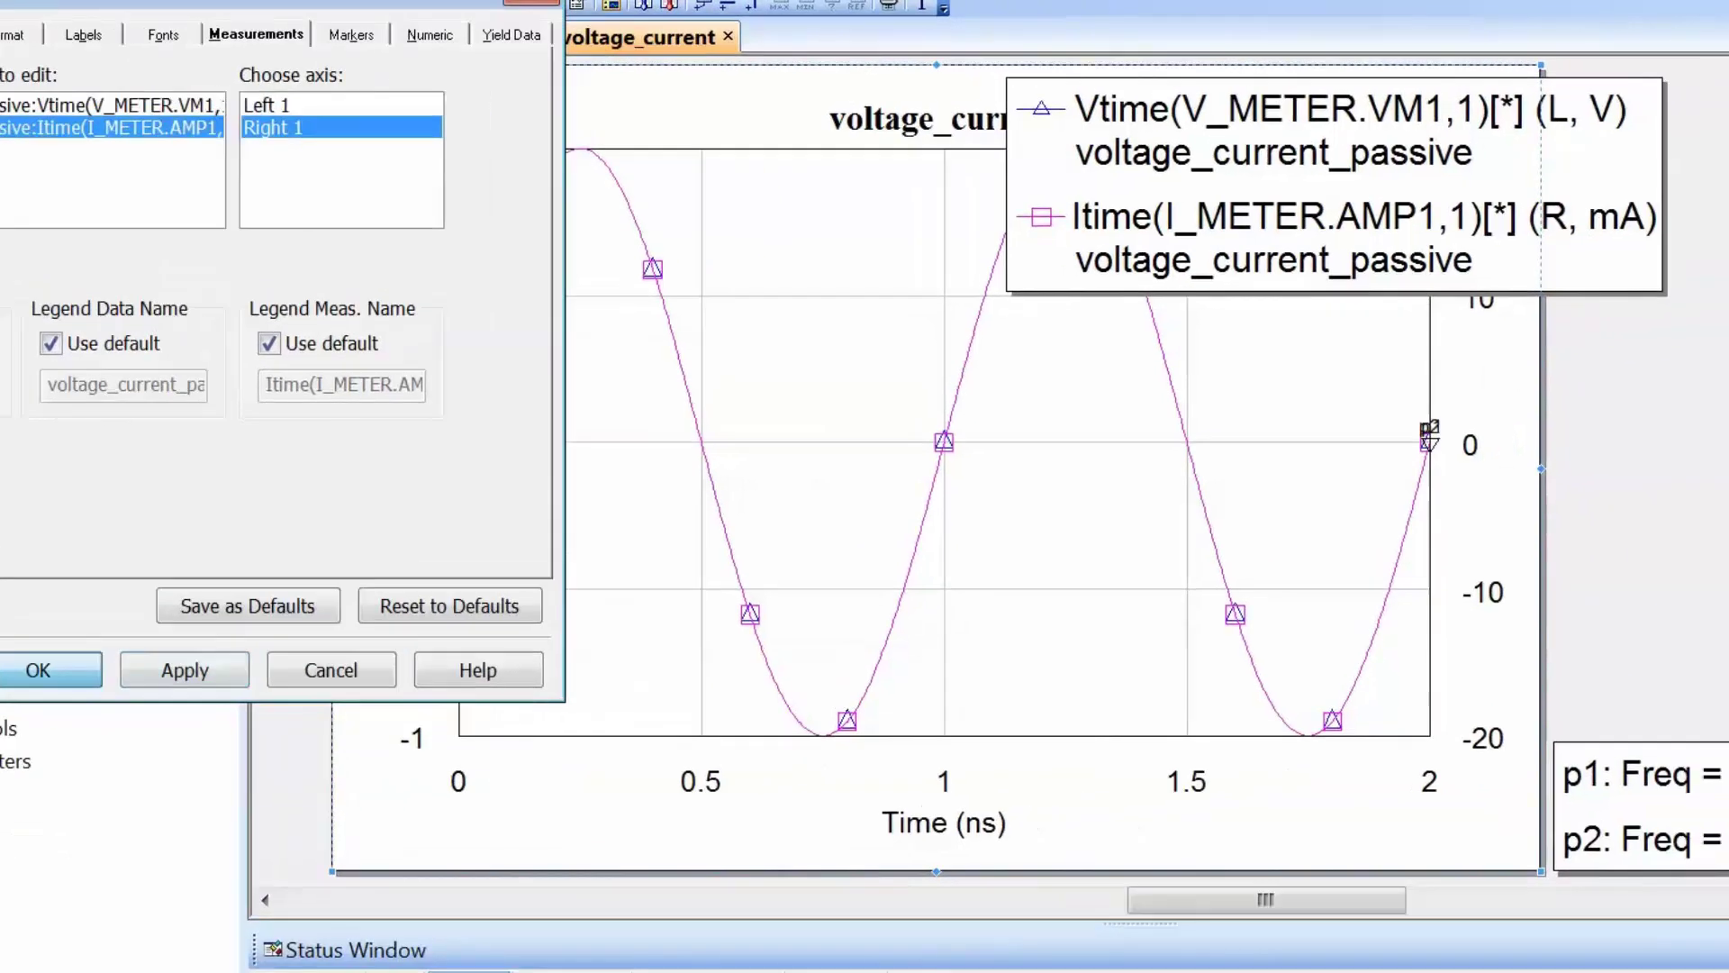
pyautogui.click(236, 647)
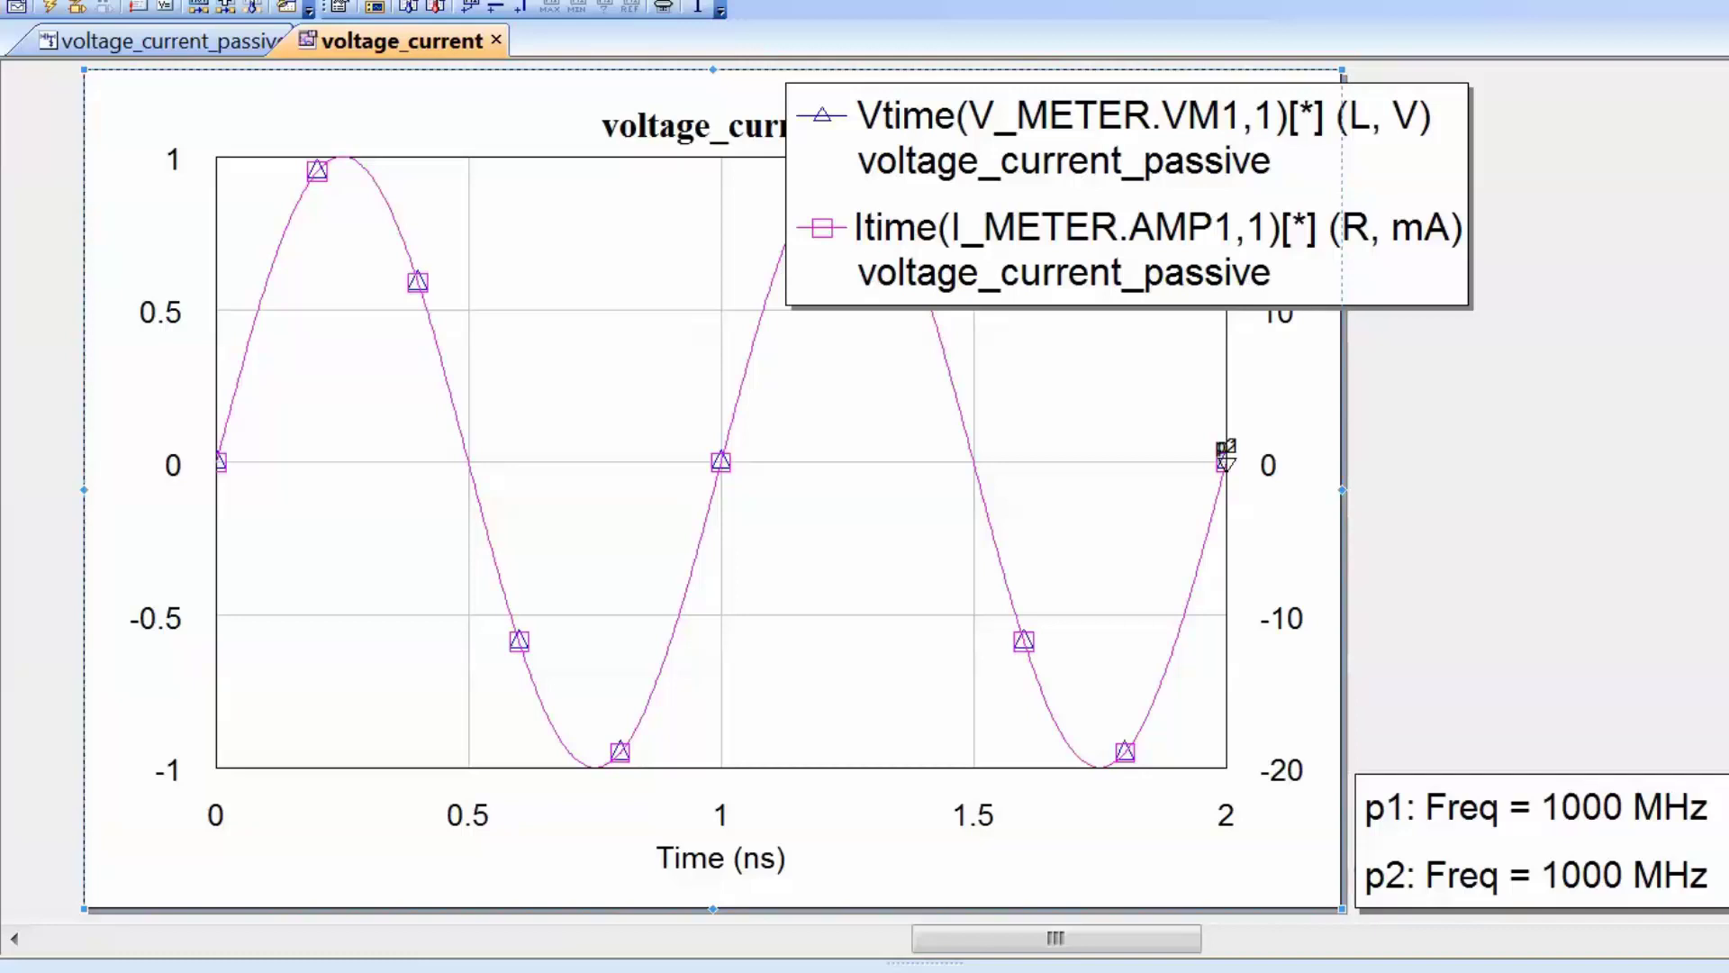
# Turn off auto limits on the Left 1 axis and fix it from -1.5 to 1.5
pyautogui.rightClick(590, 431)
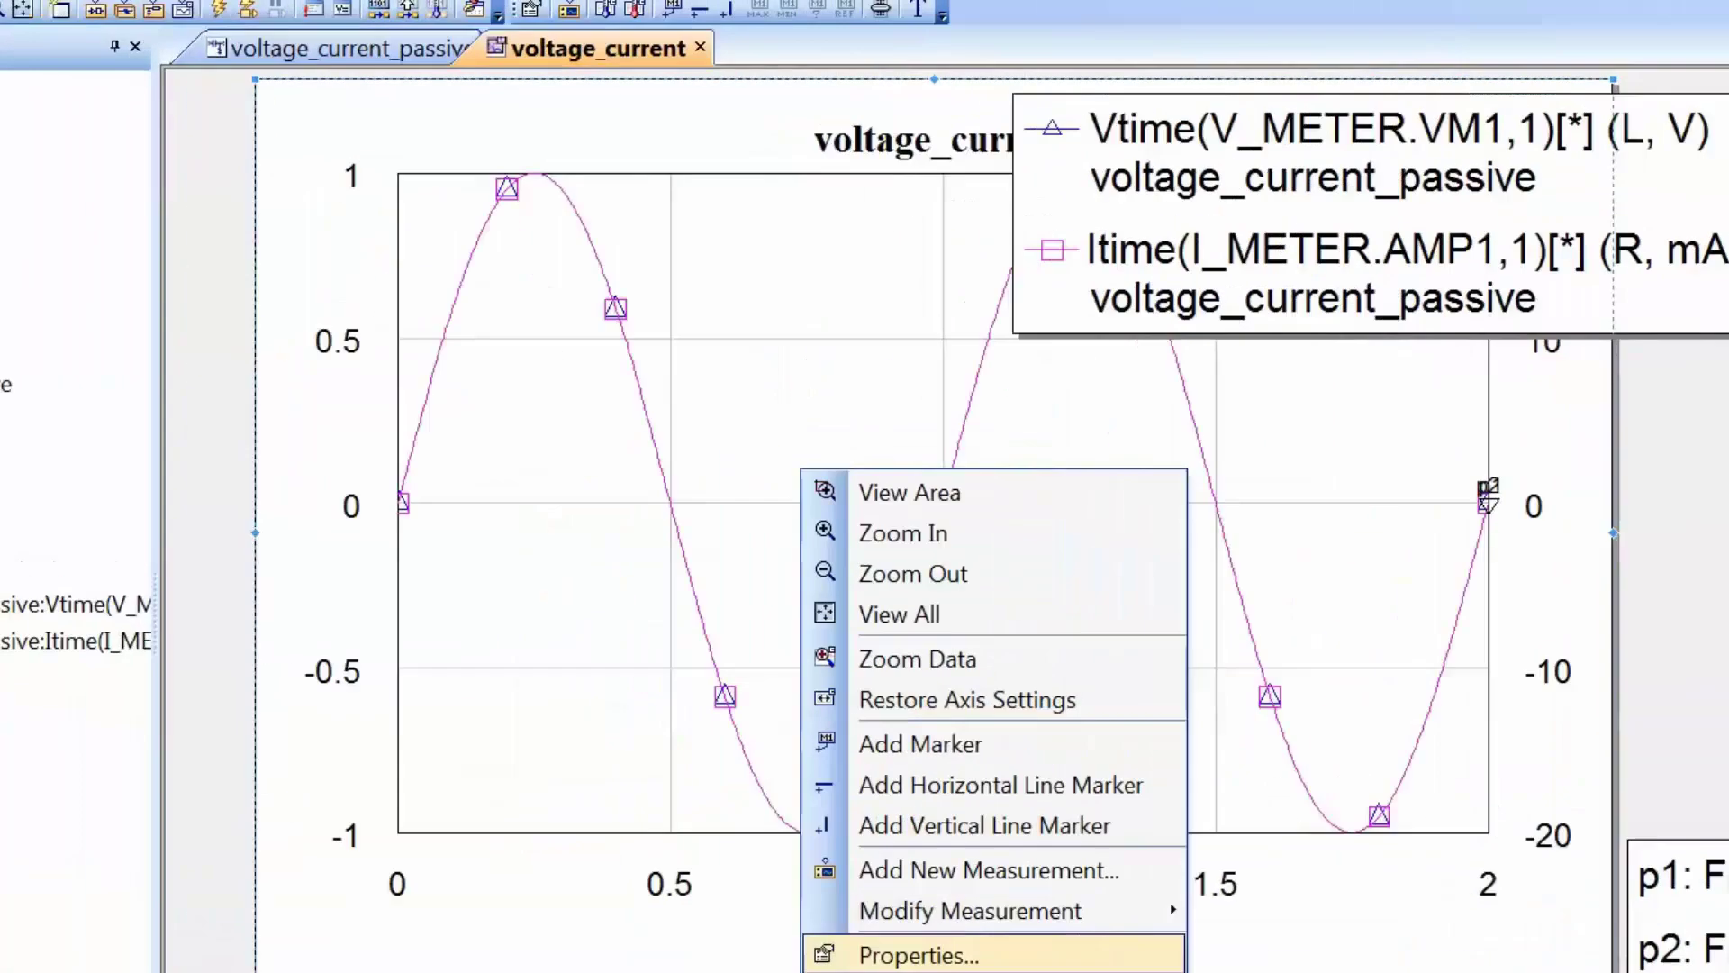
pyautogui.click(698, 881)
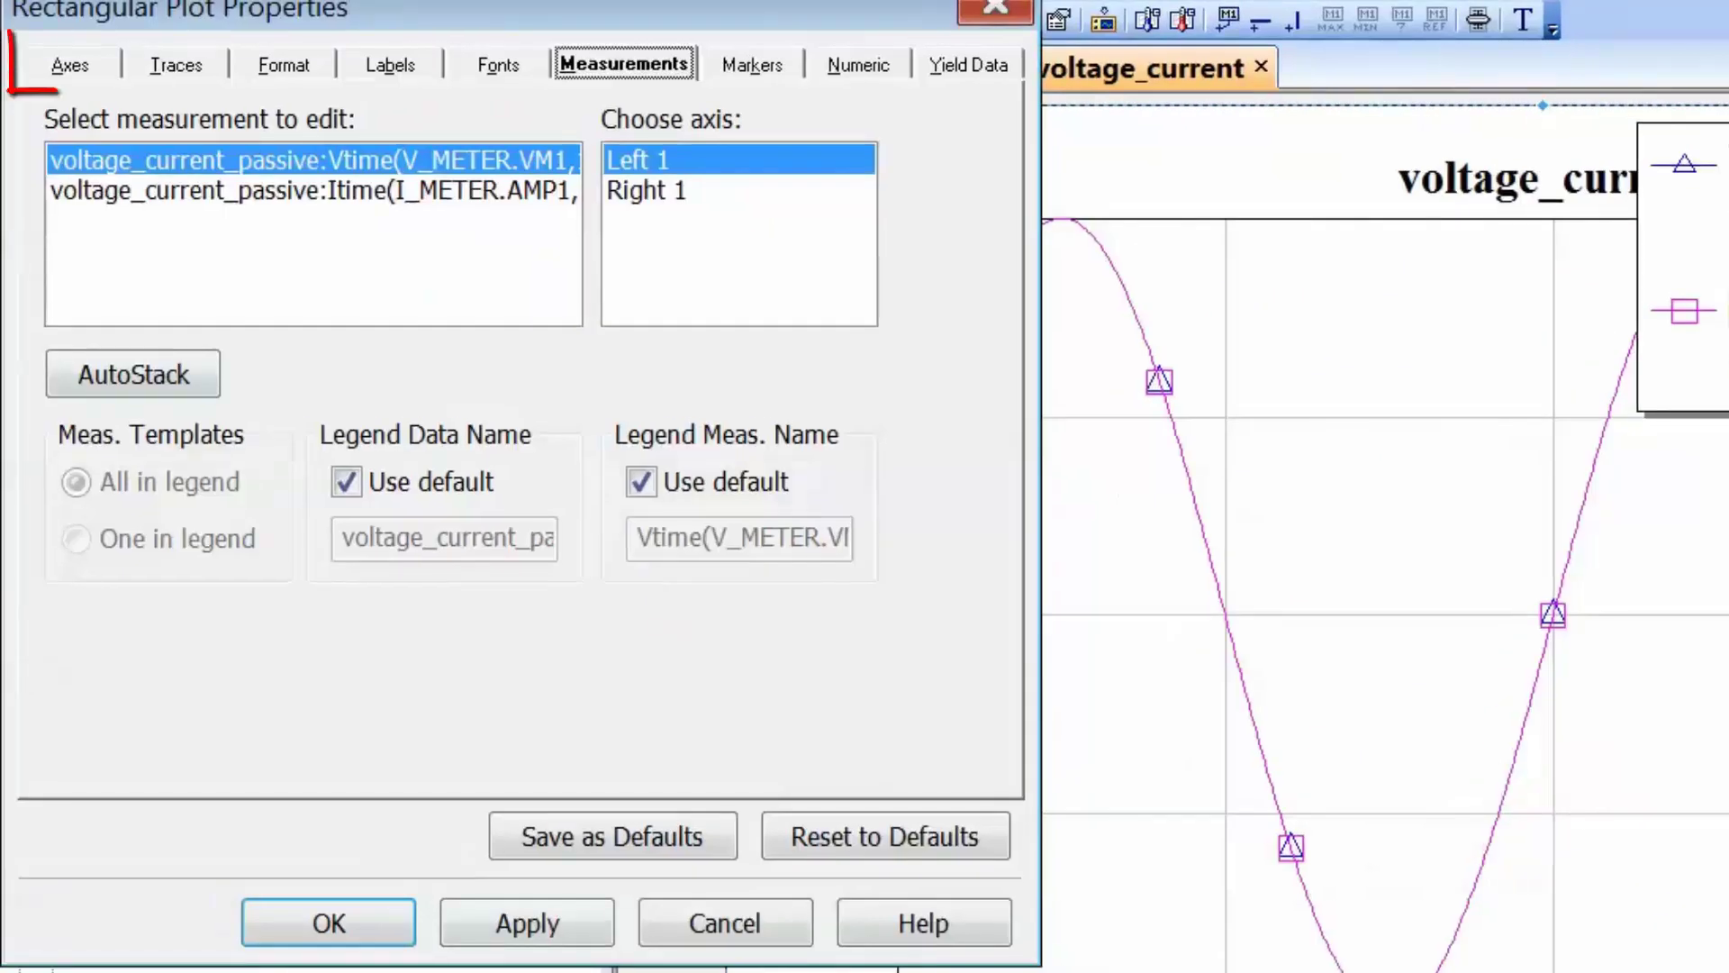
pyautogui.click(69, 63)
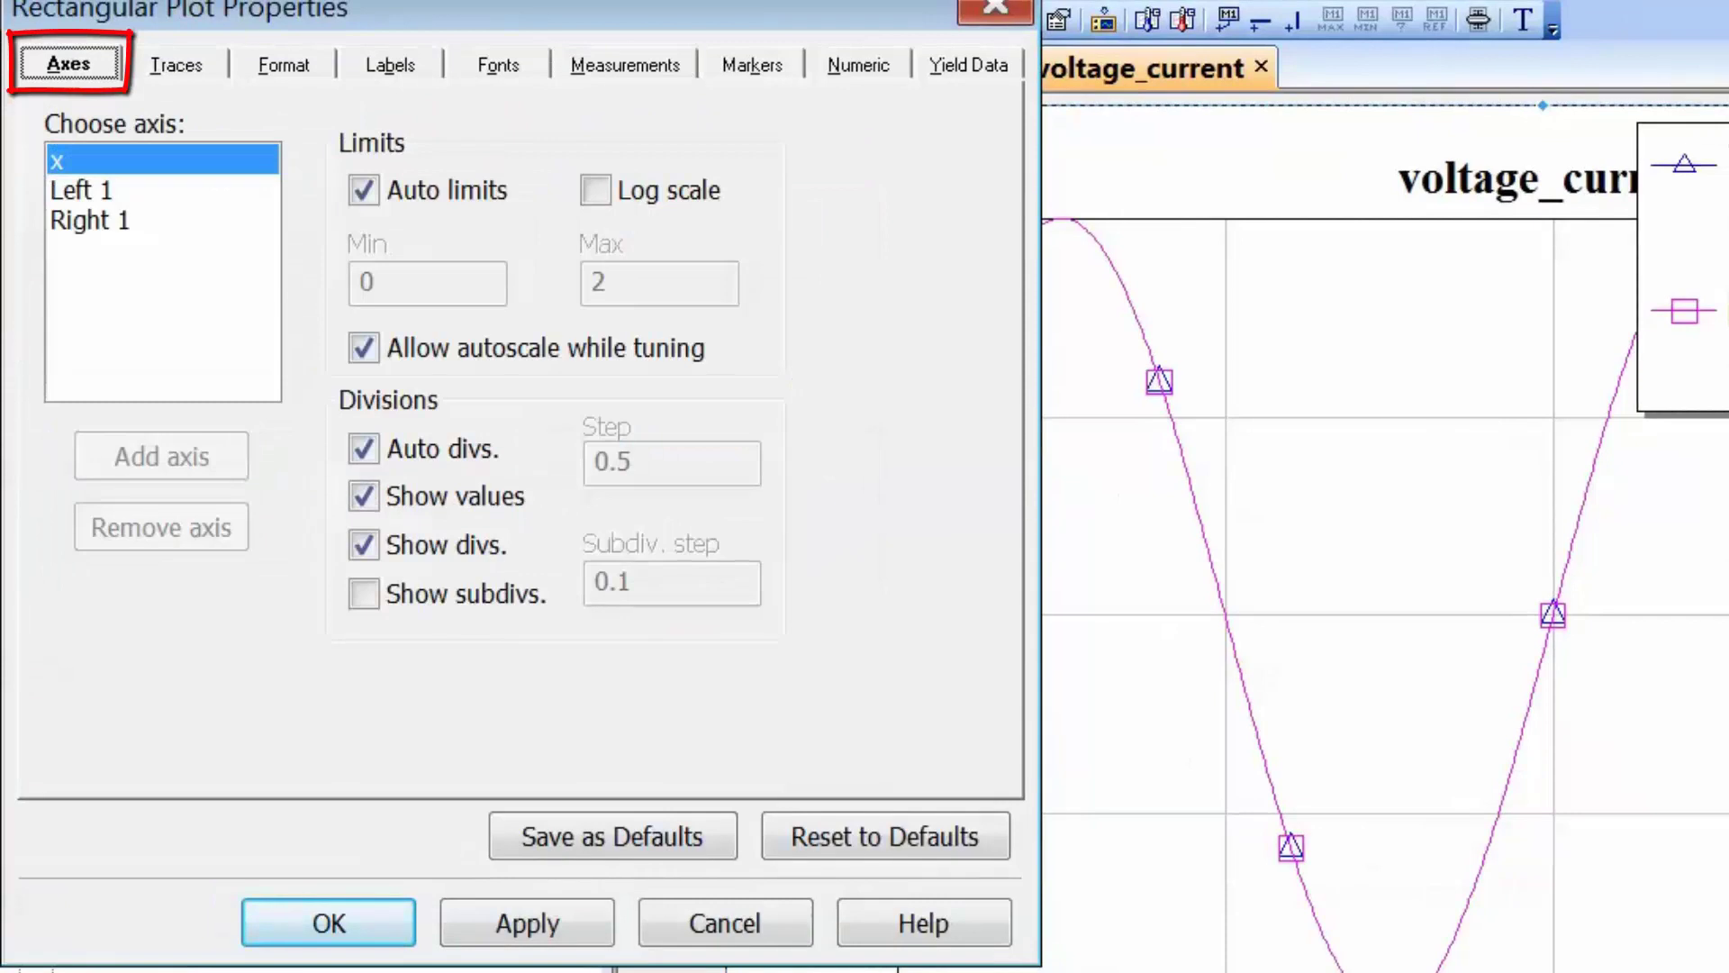
pyautogui.click(81, 190)
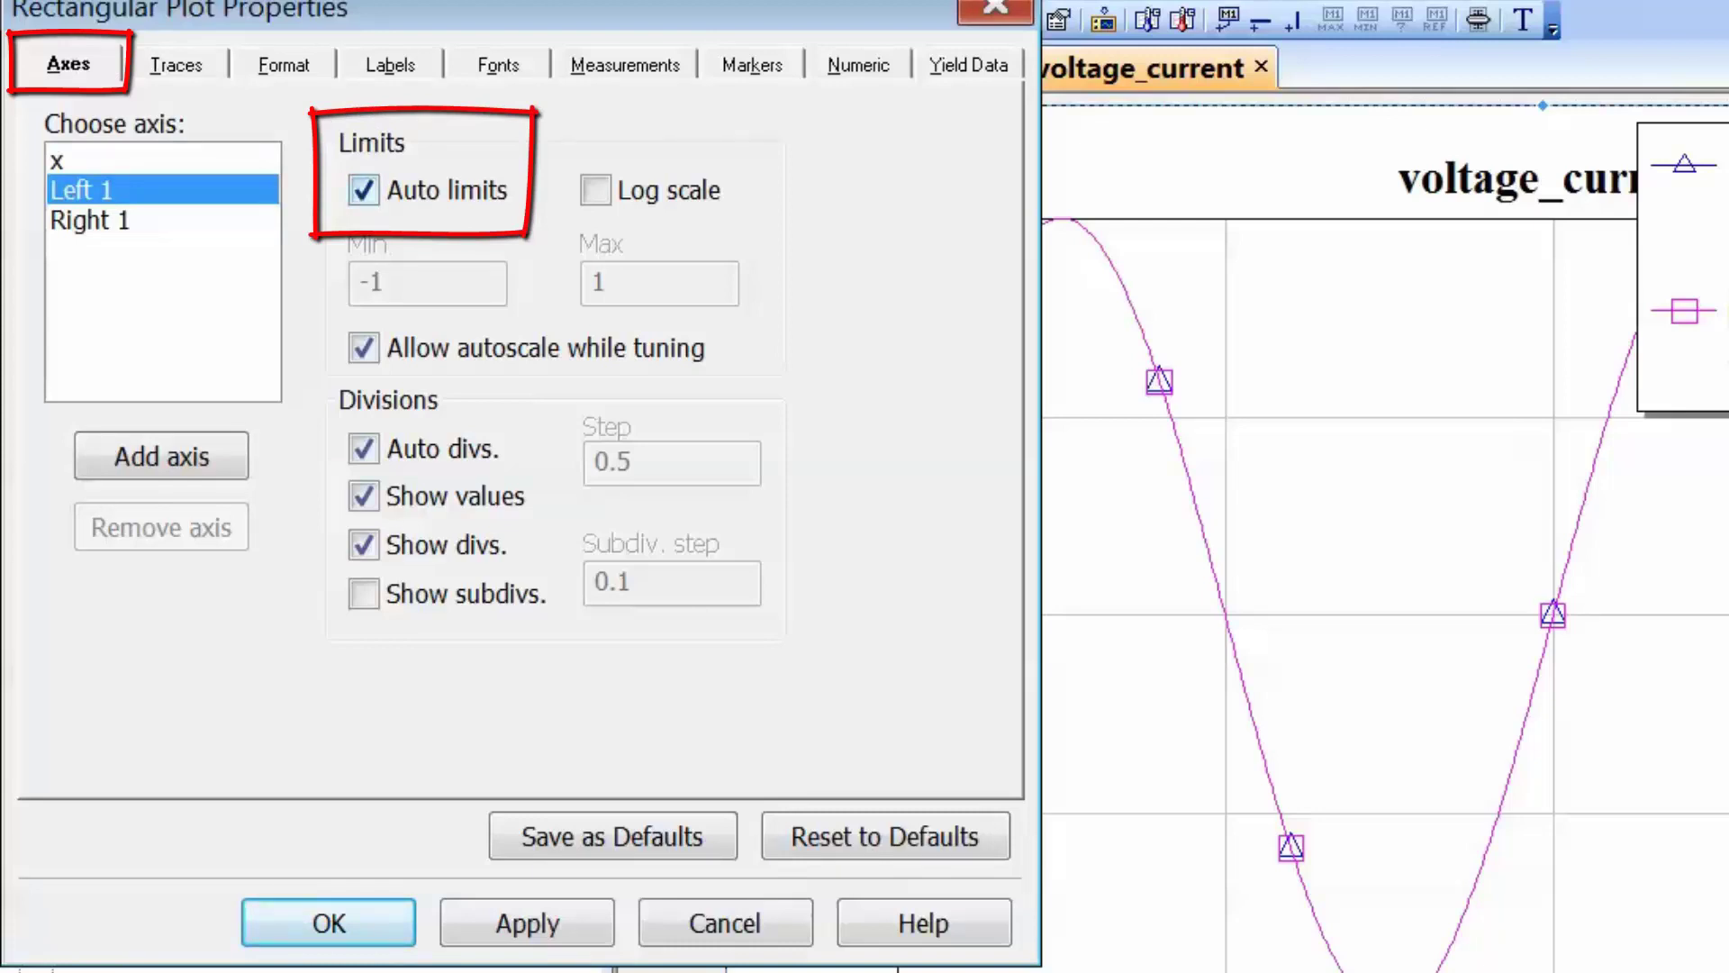
pyautogui.click(364, 190)
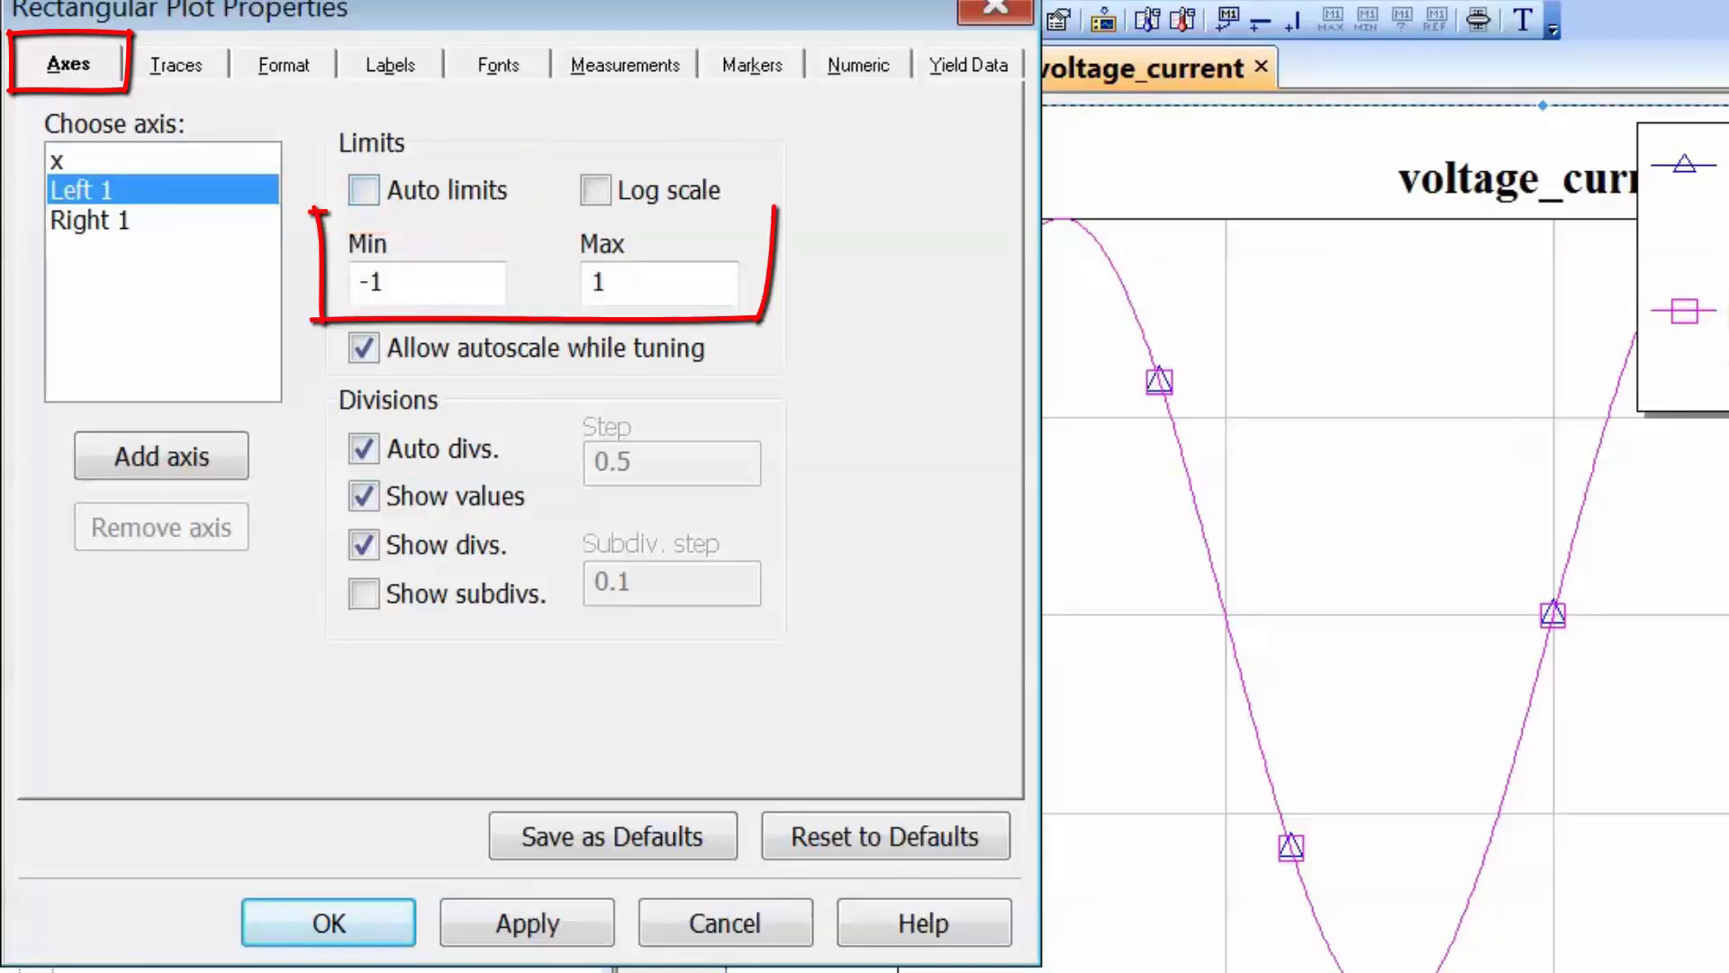
pyautogui.click(384, 282)
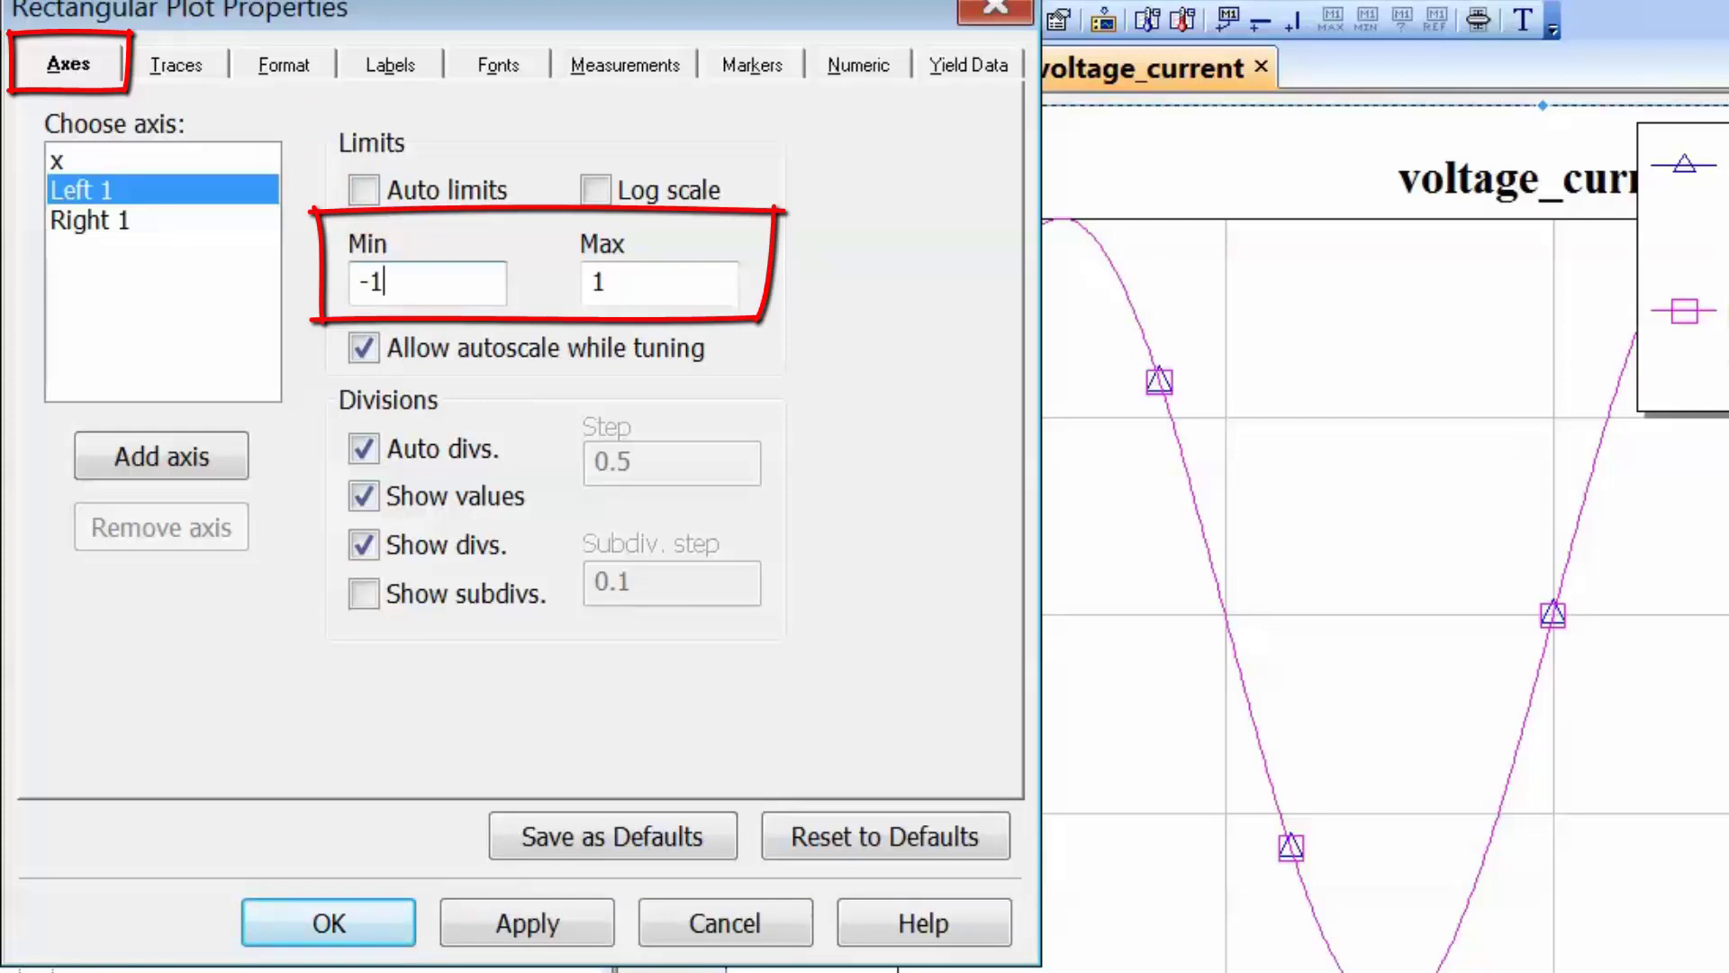
pyautogui.write('.5')
pyautogui.click(605, 282)
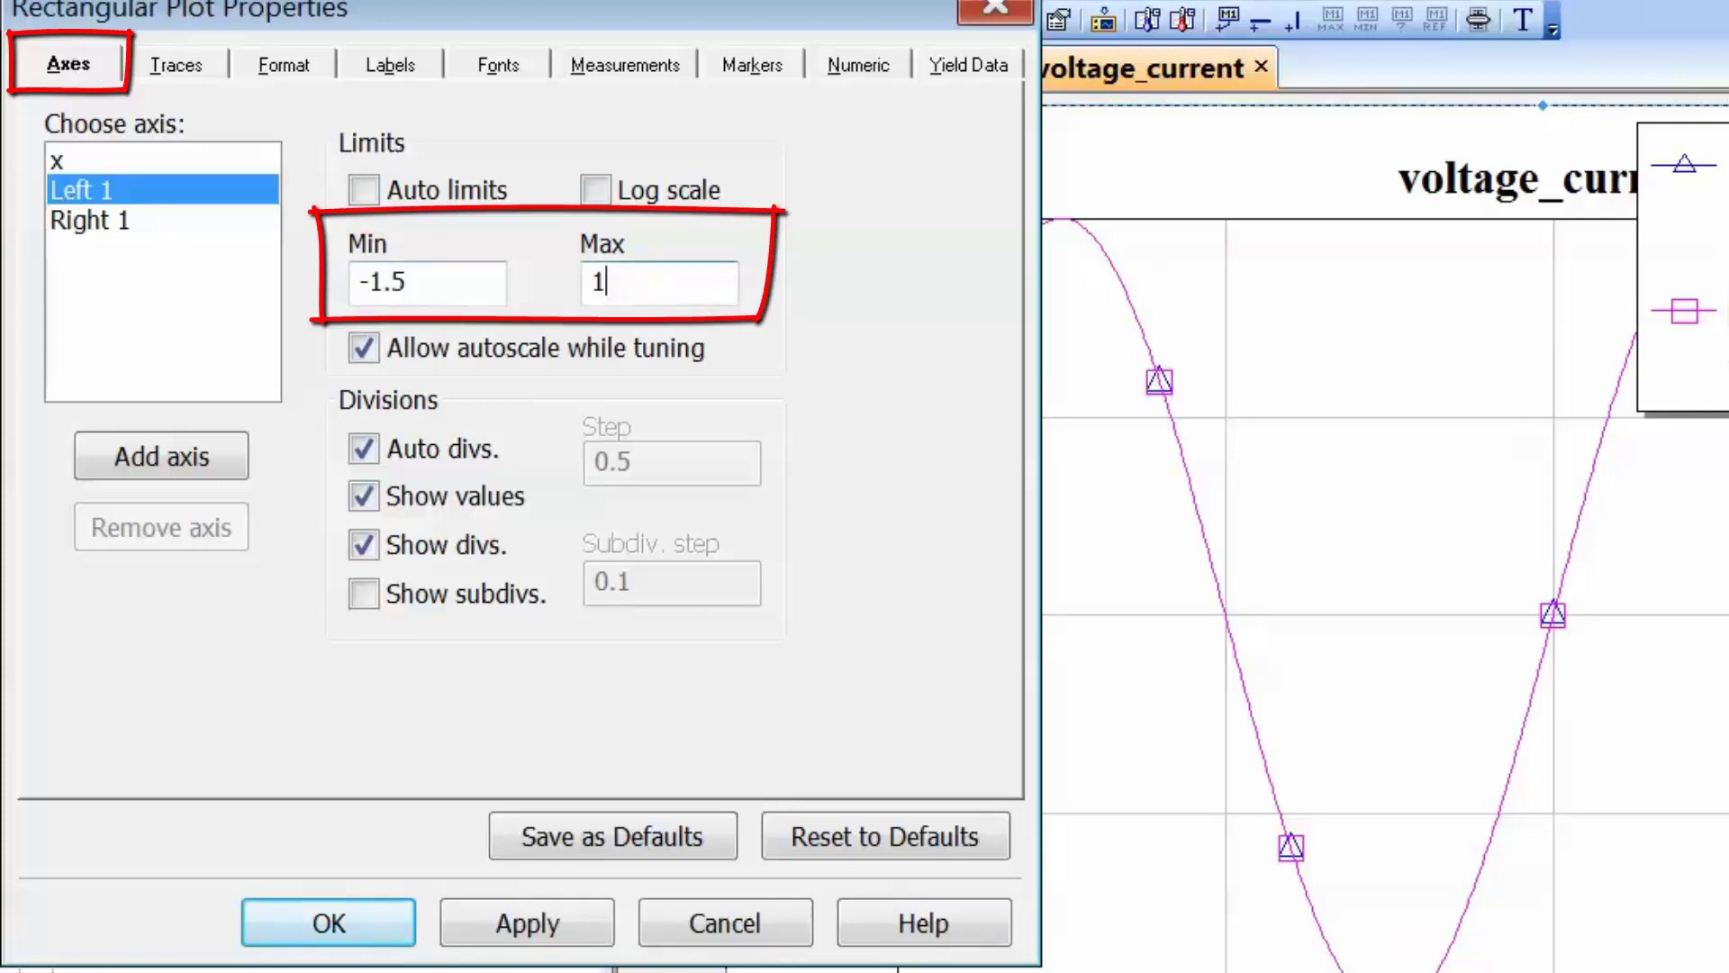
pyautogui.write('.5')
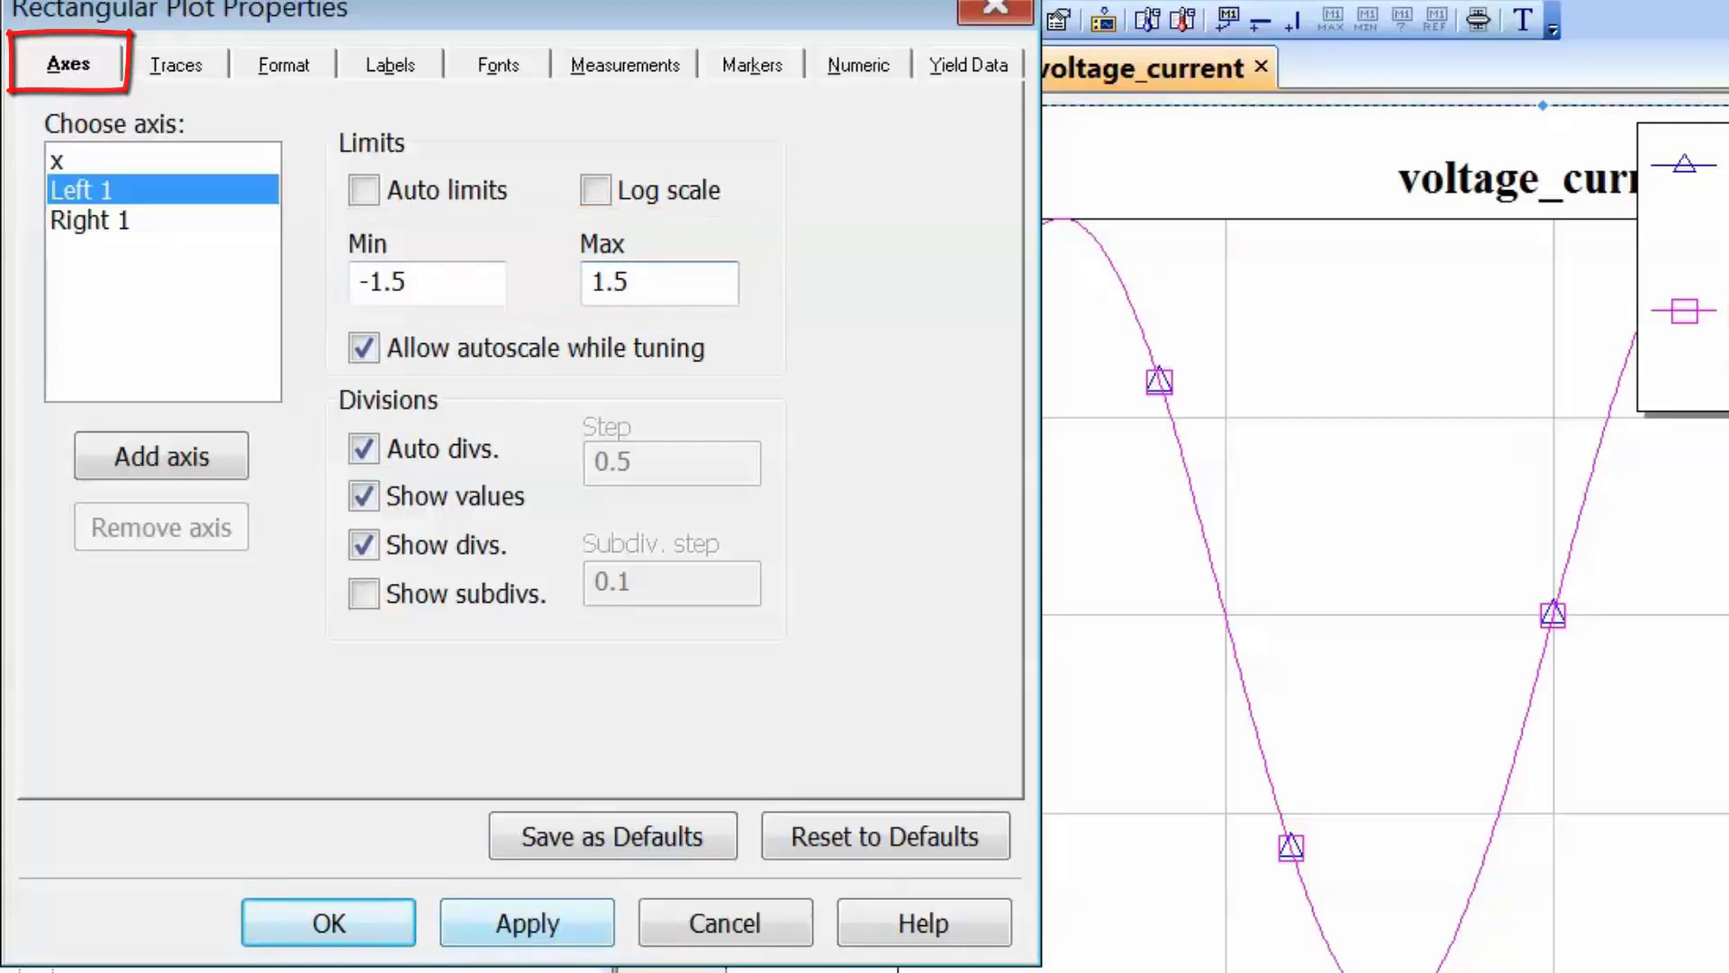
pyautogui.click(527, 923)
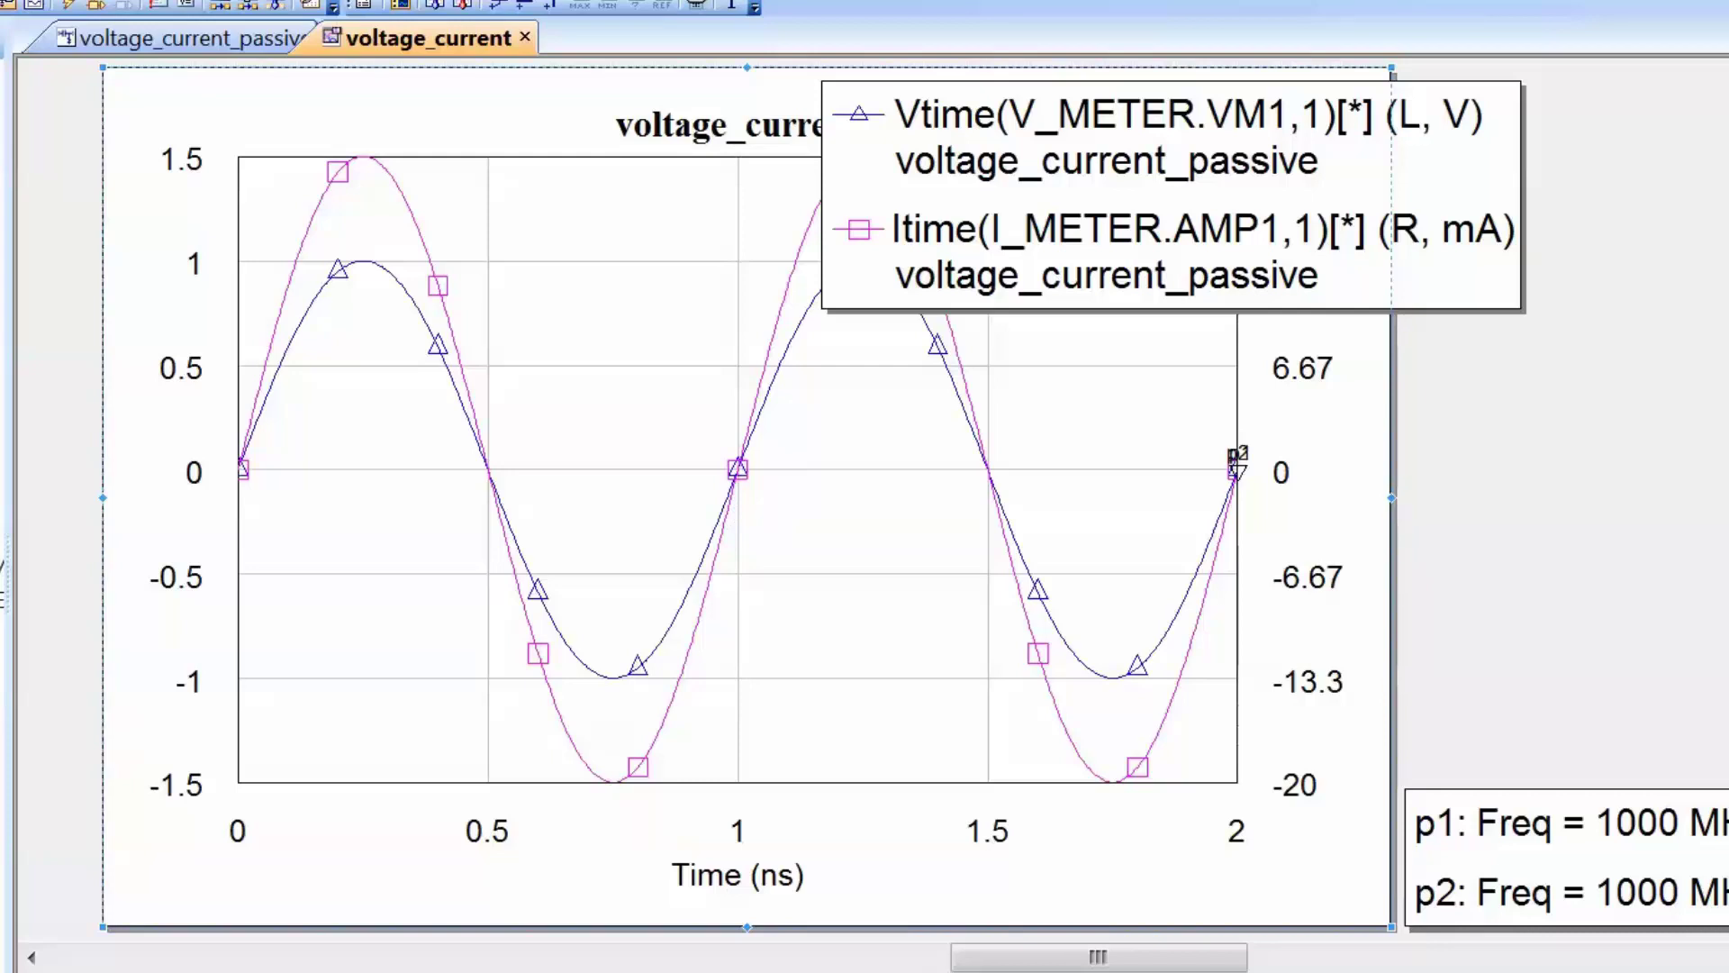
# Place markers near the current and voltage peaks, sliding the voltage marker to 0.303 ns
pyautogui.rightClick(839, 543)
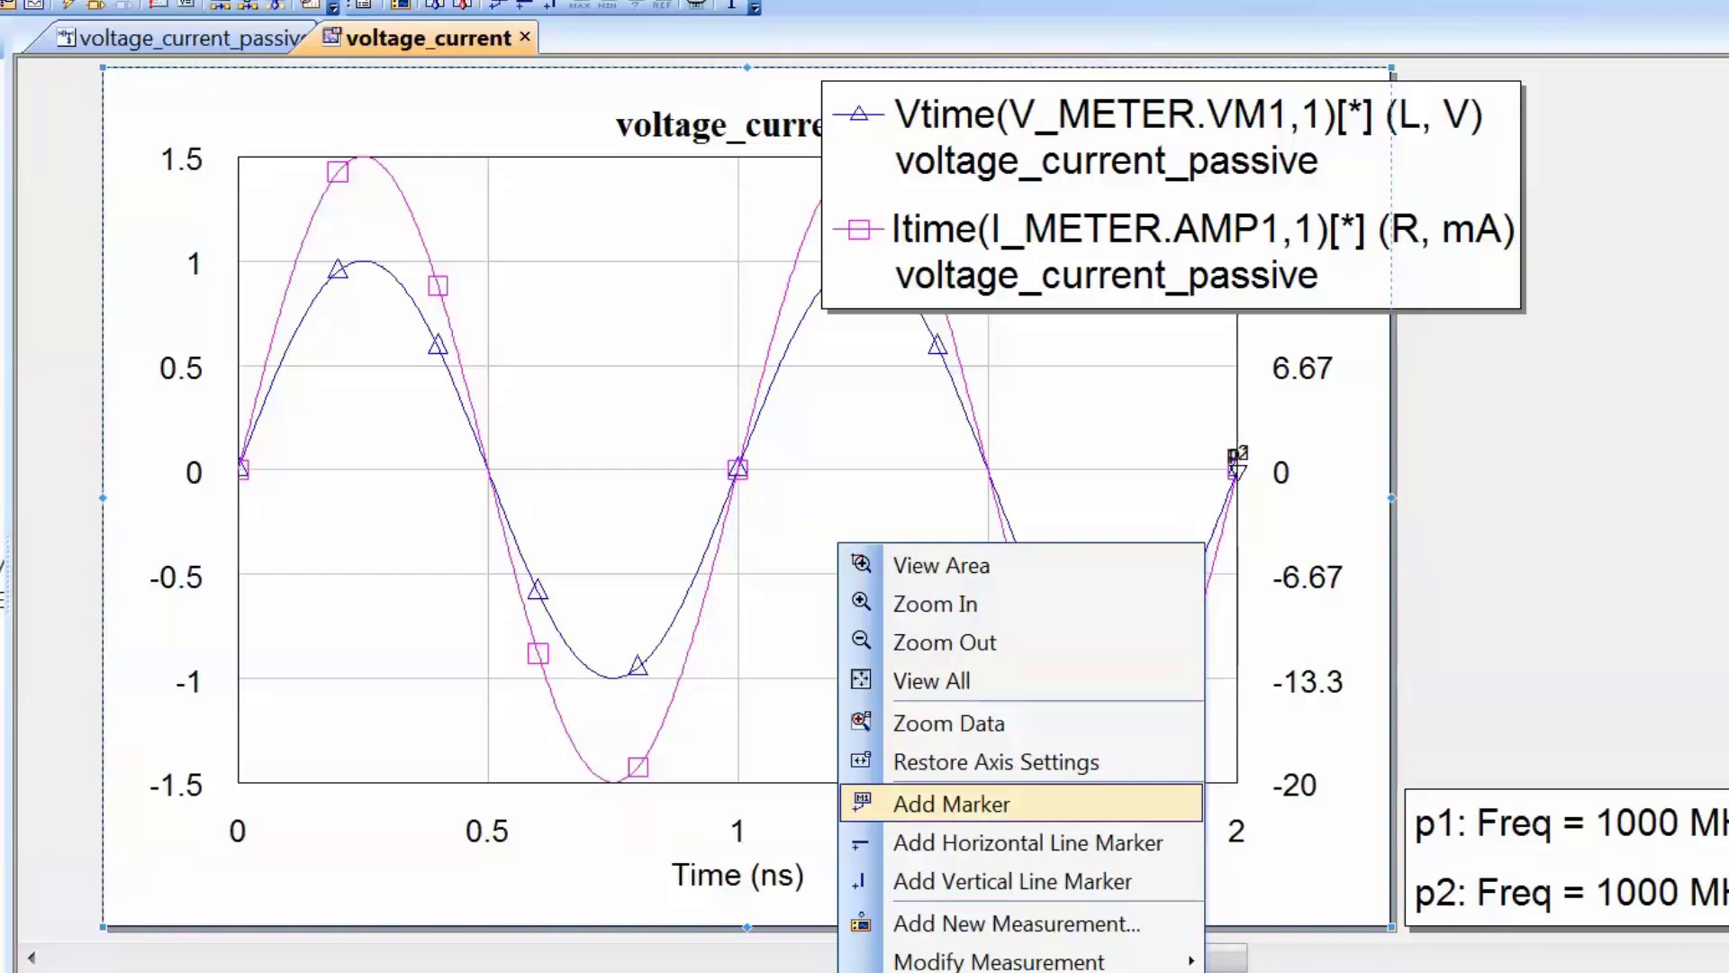
pyautogui.hotkey('ctrl', 'm')
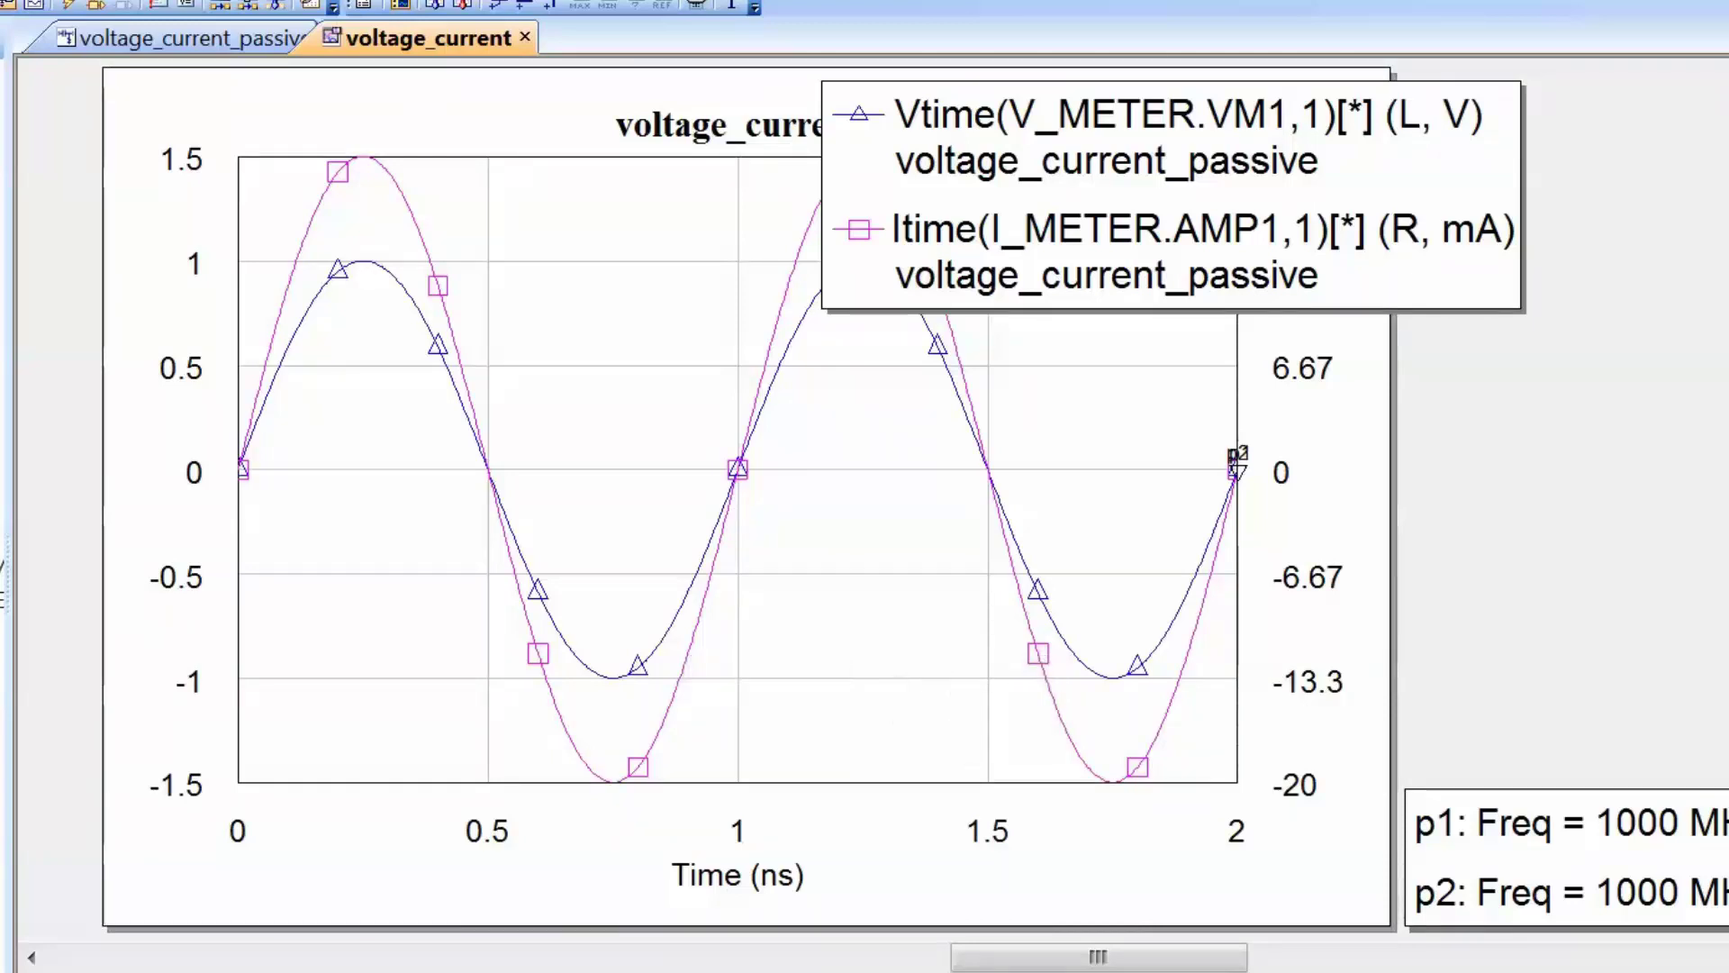
pyautogui.click(318, 207)
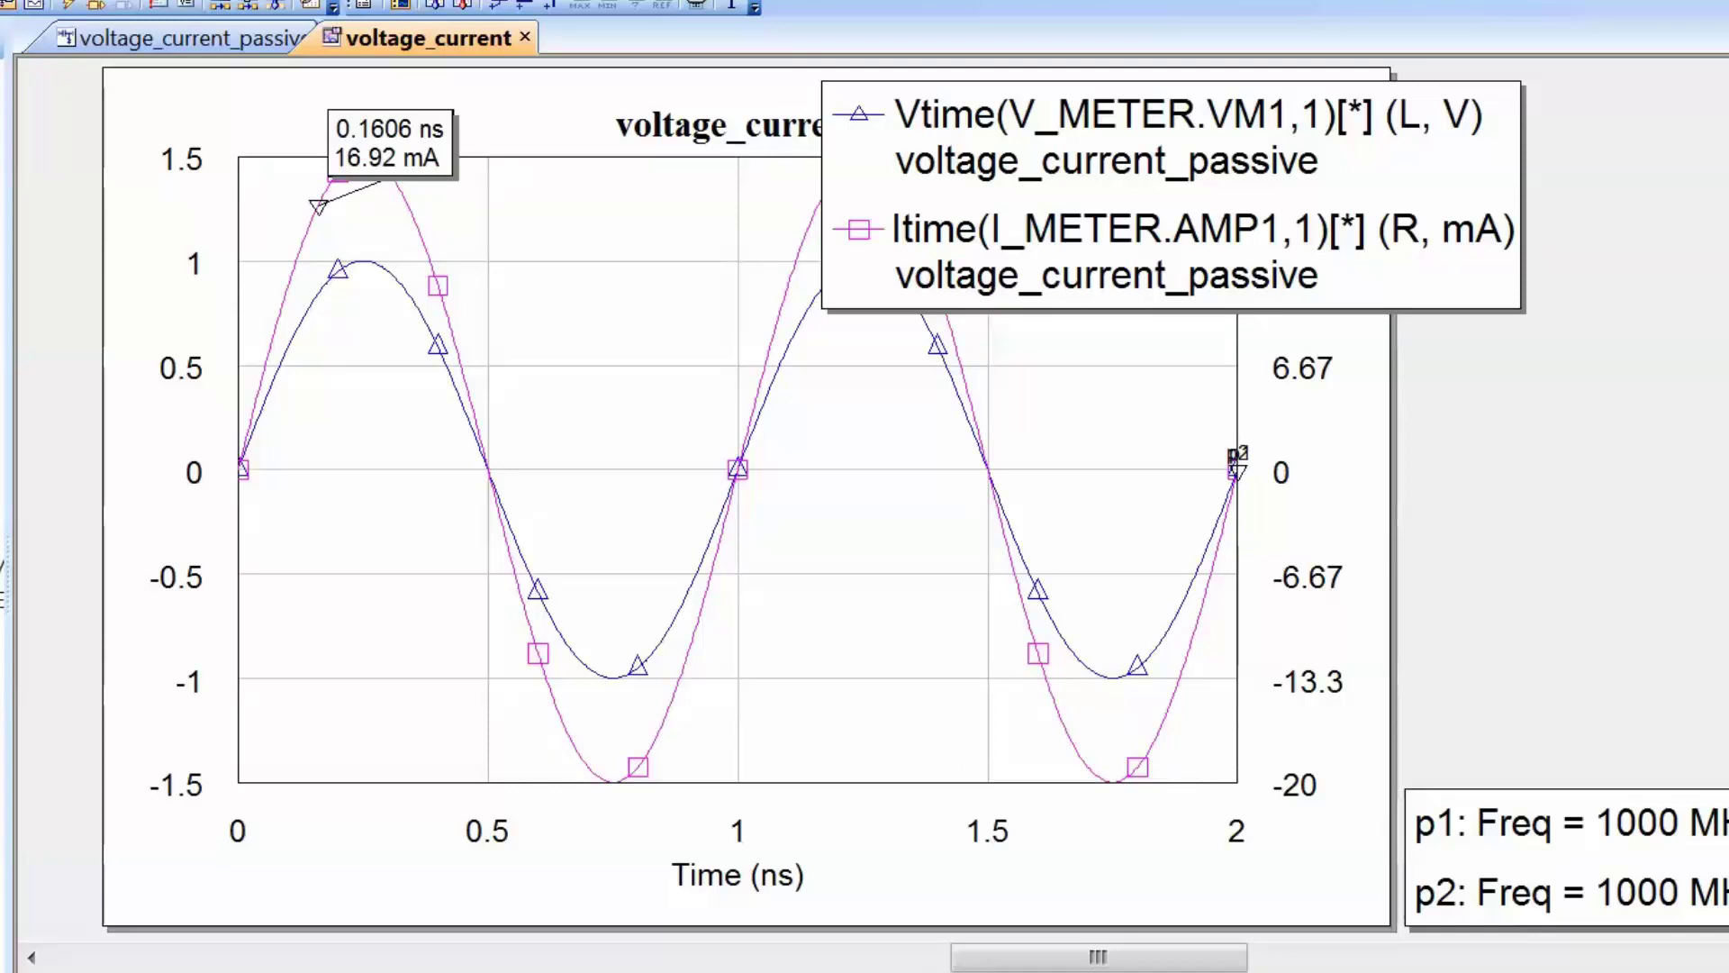
pyautogui.click(372, 262)
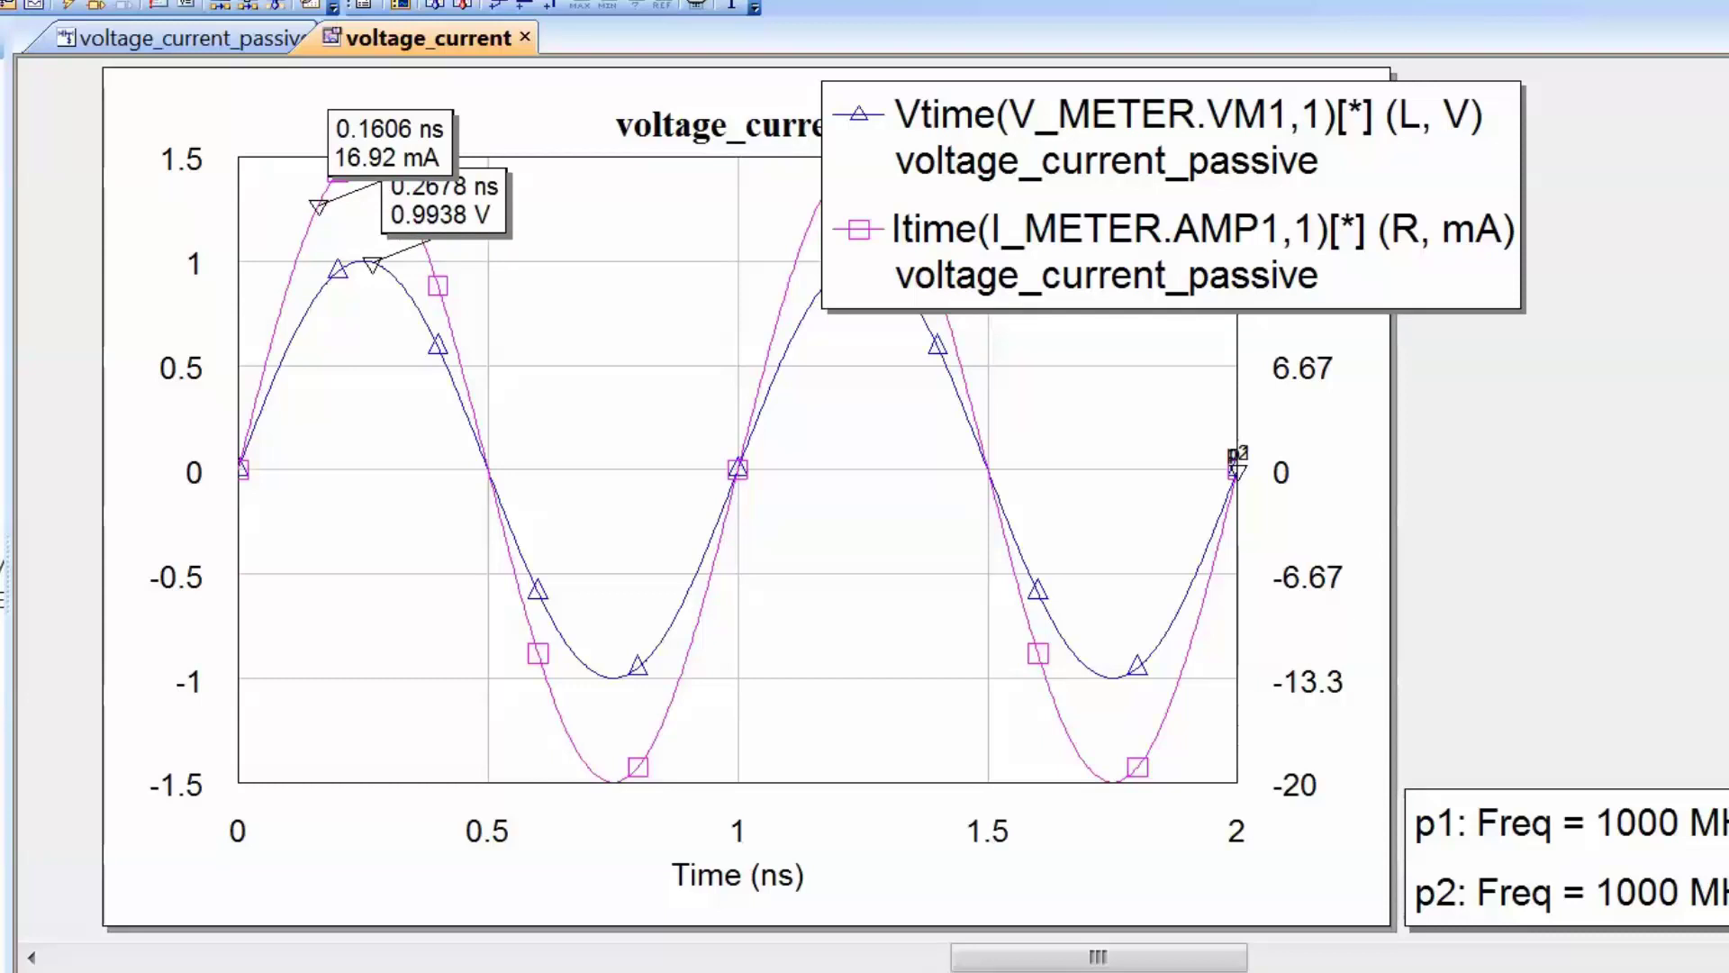
pyautogui.moveTo(372, 263); pyautogui.dragTo(390, 273)
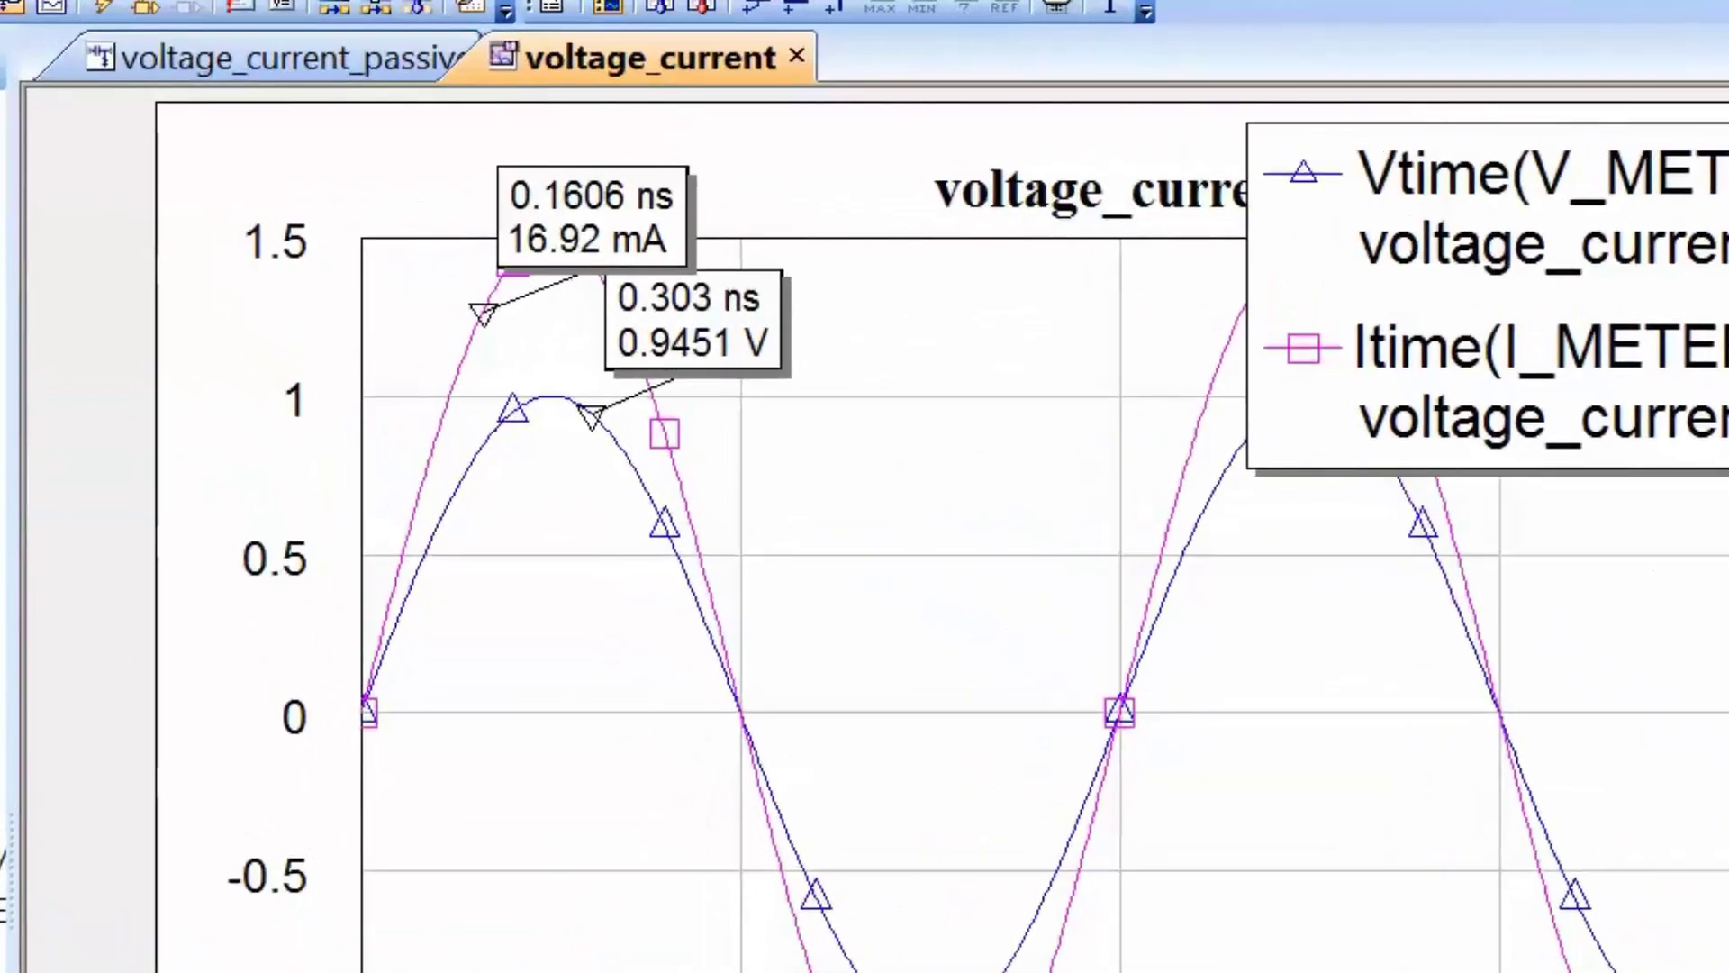
pyautogui.rightClick(570, 209)
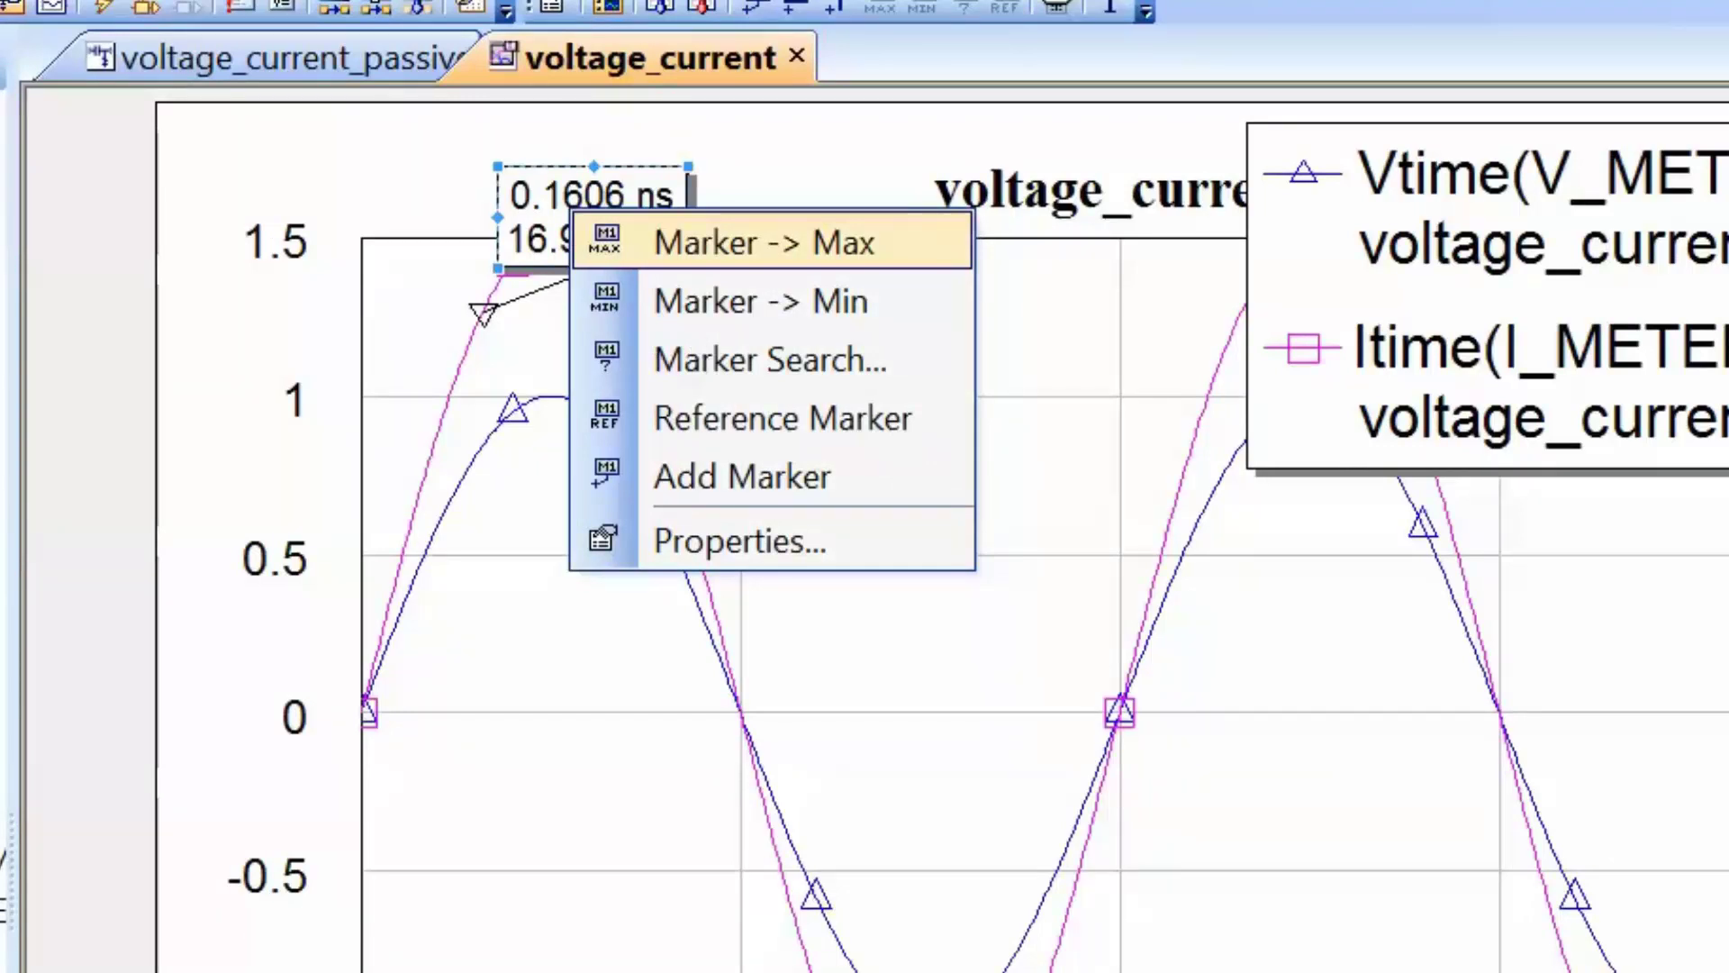
# Snap both markers to their maxima (20 mA, 0.9999 V), then show the voltage_current_passive schematic
pyautogui.press('Return')
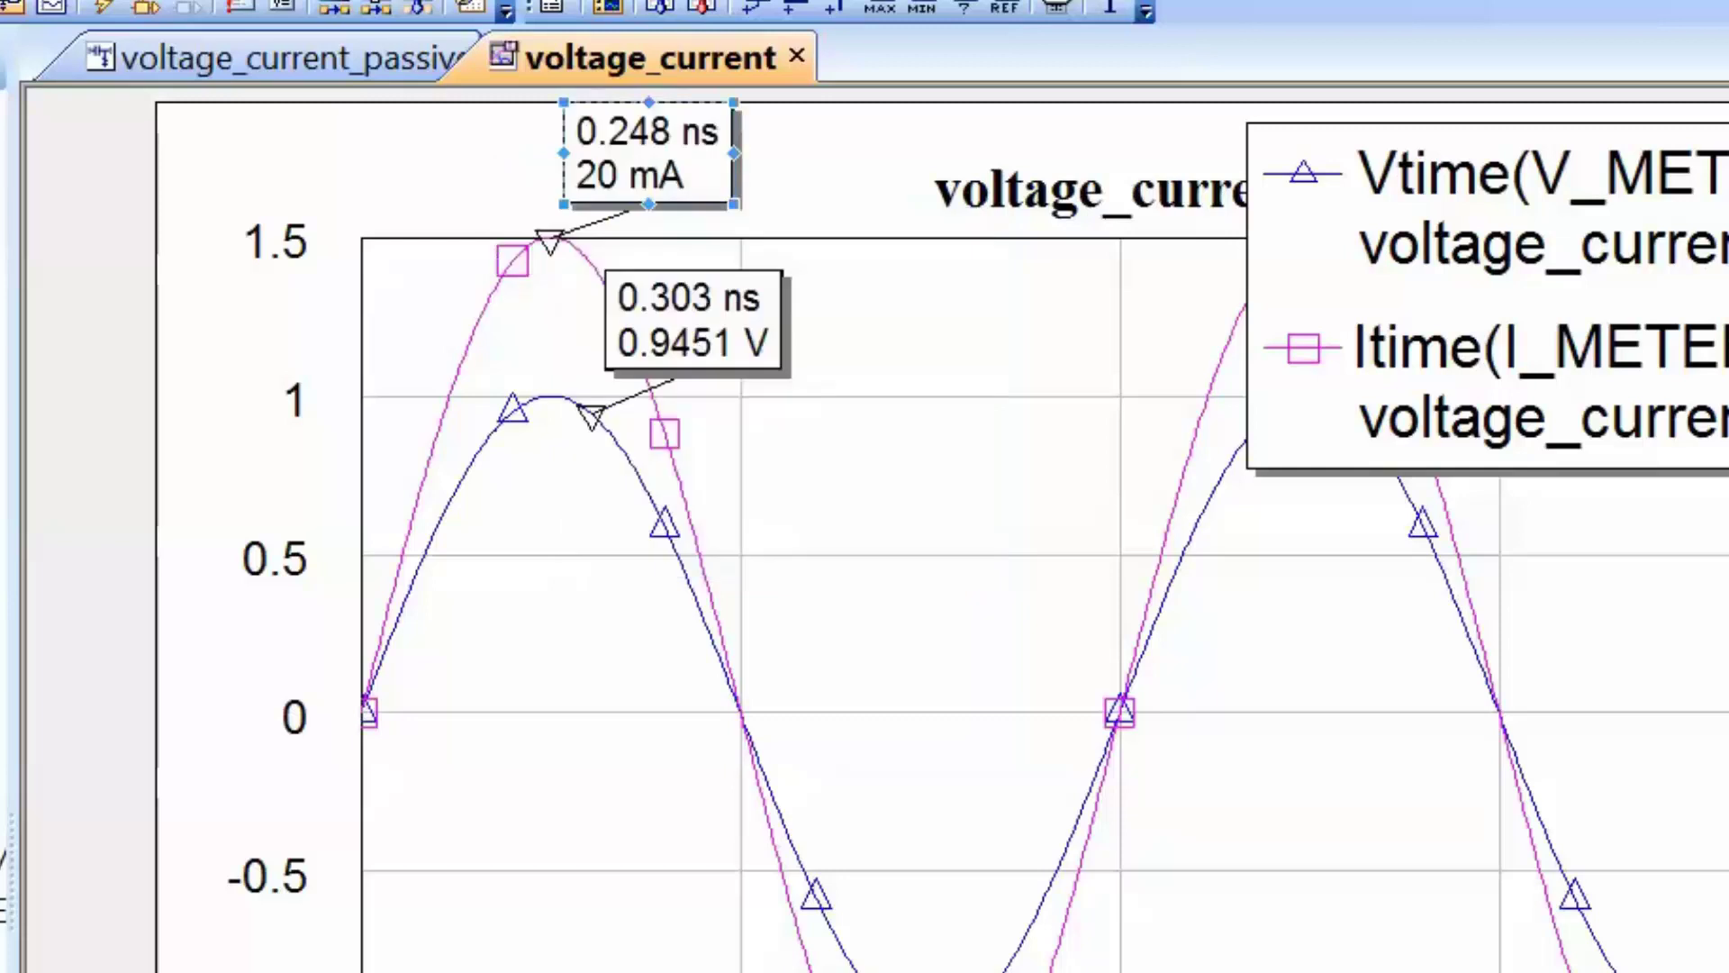
pyautogui.rightClick(664, 335)
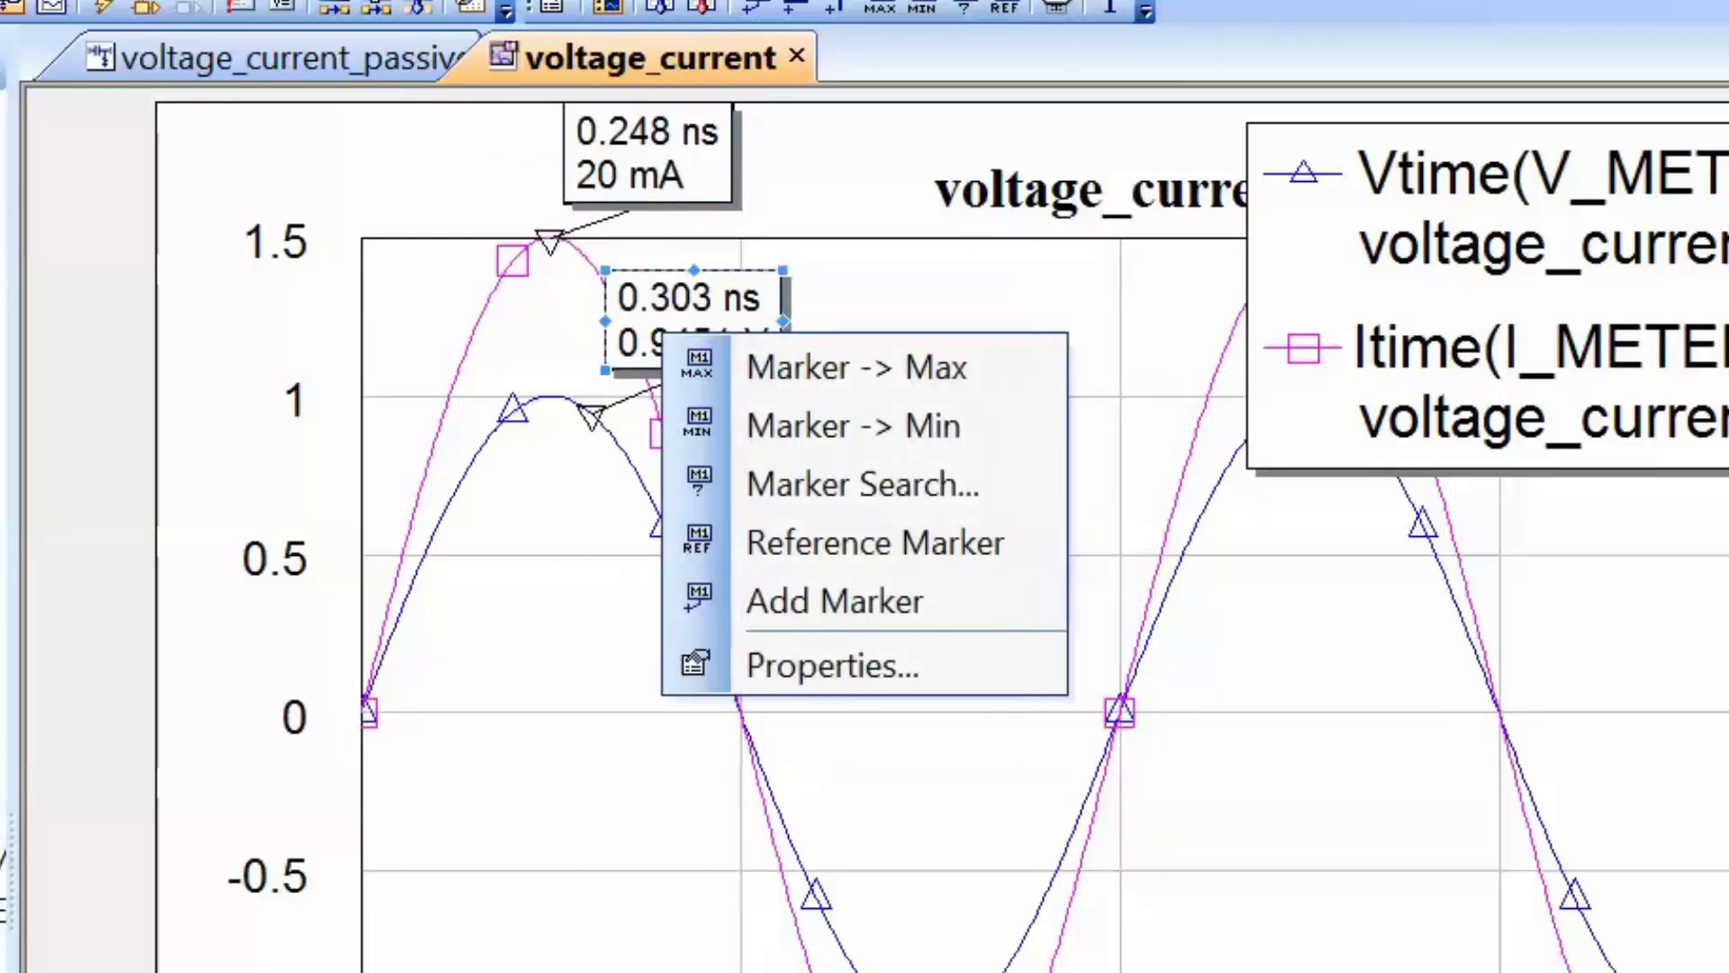
pyautogui.press('Down')
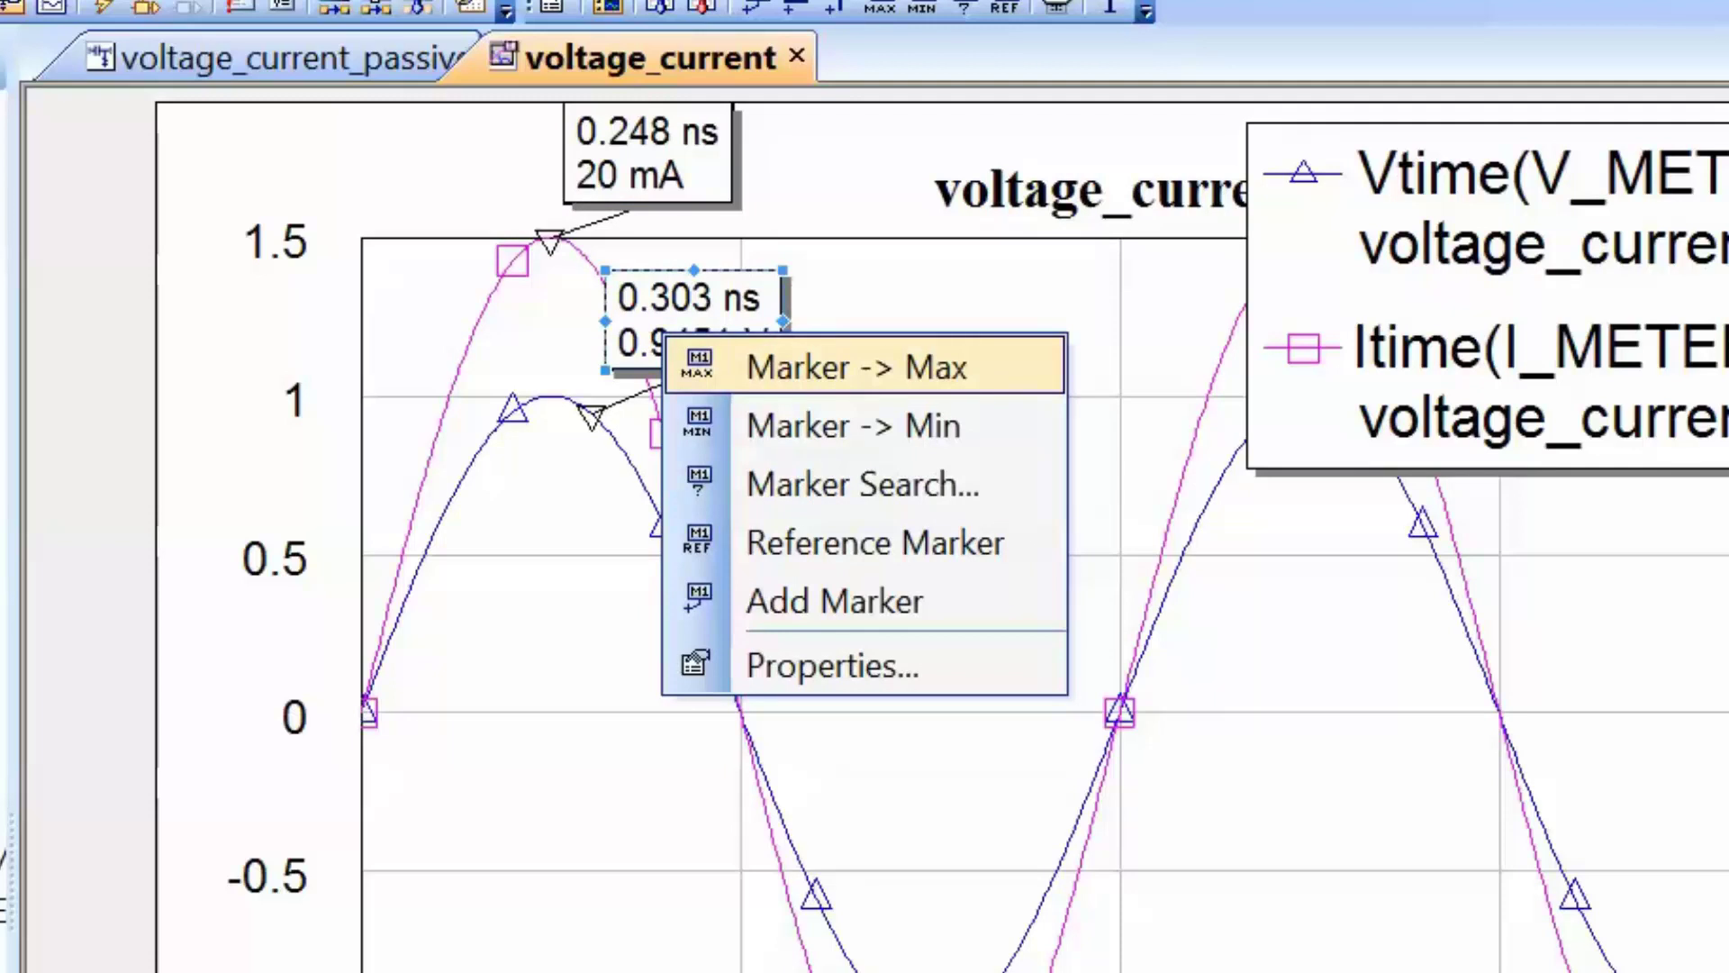
pyautogui.press('Return')
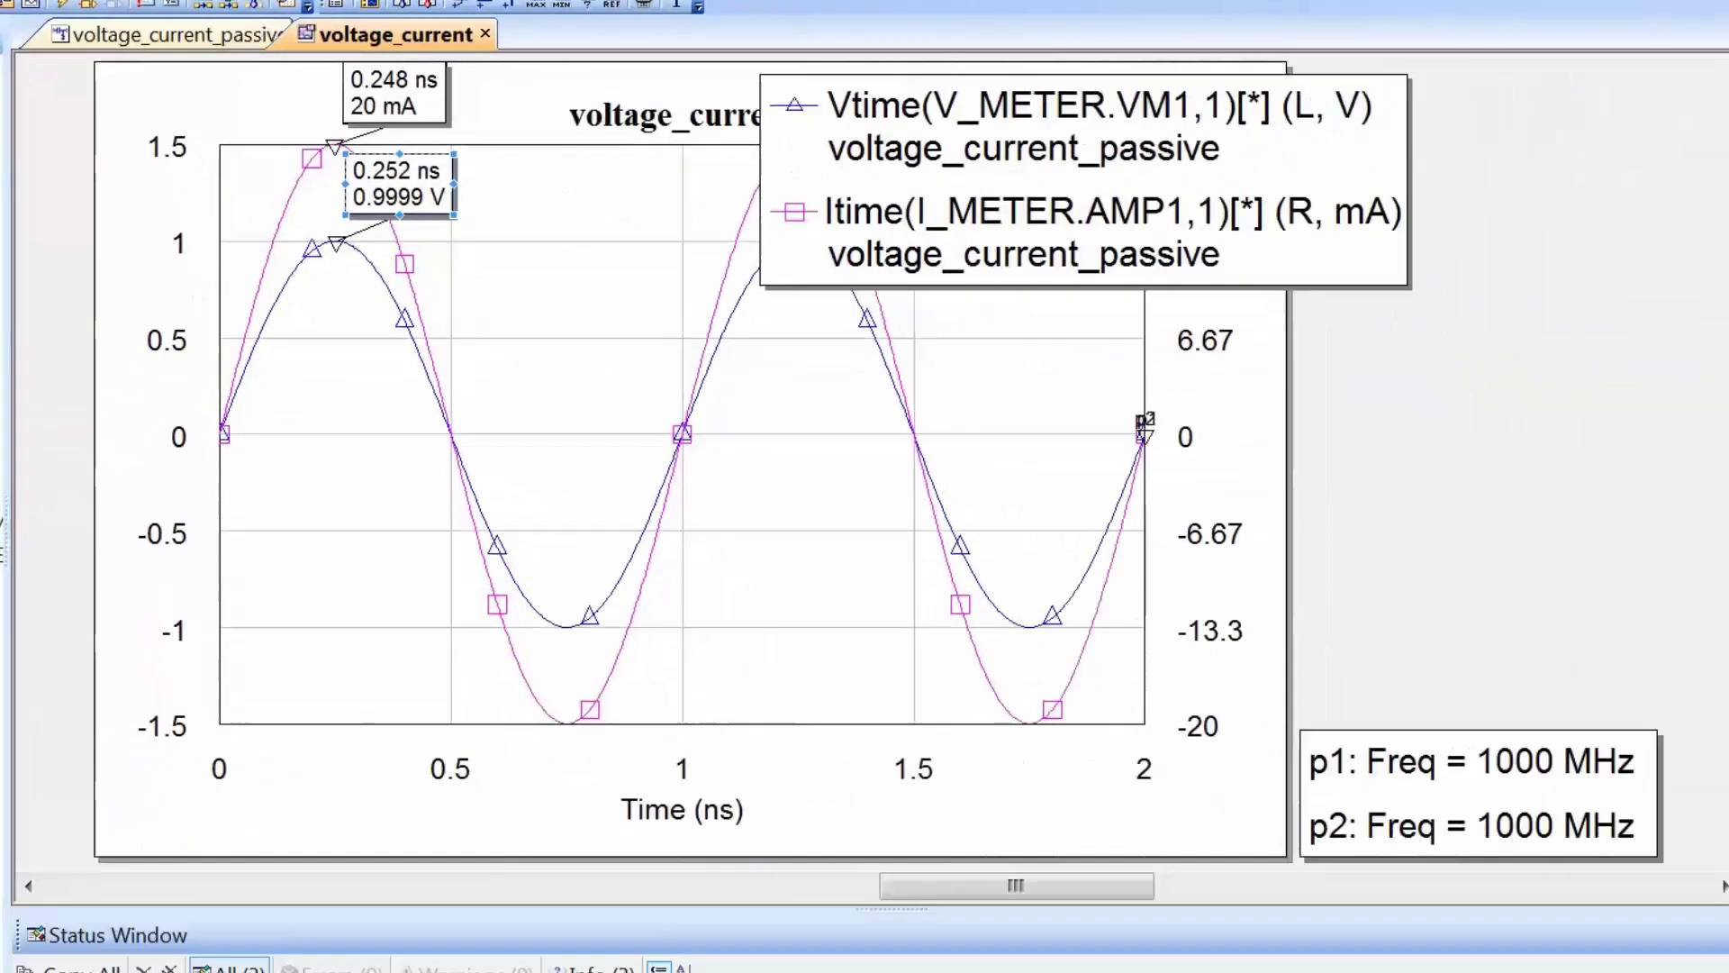
pyautogui.hotkey('ctrl', 'Tab')
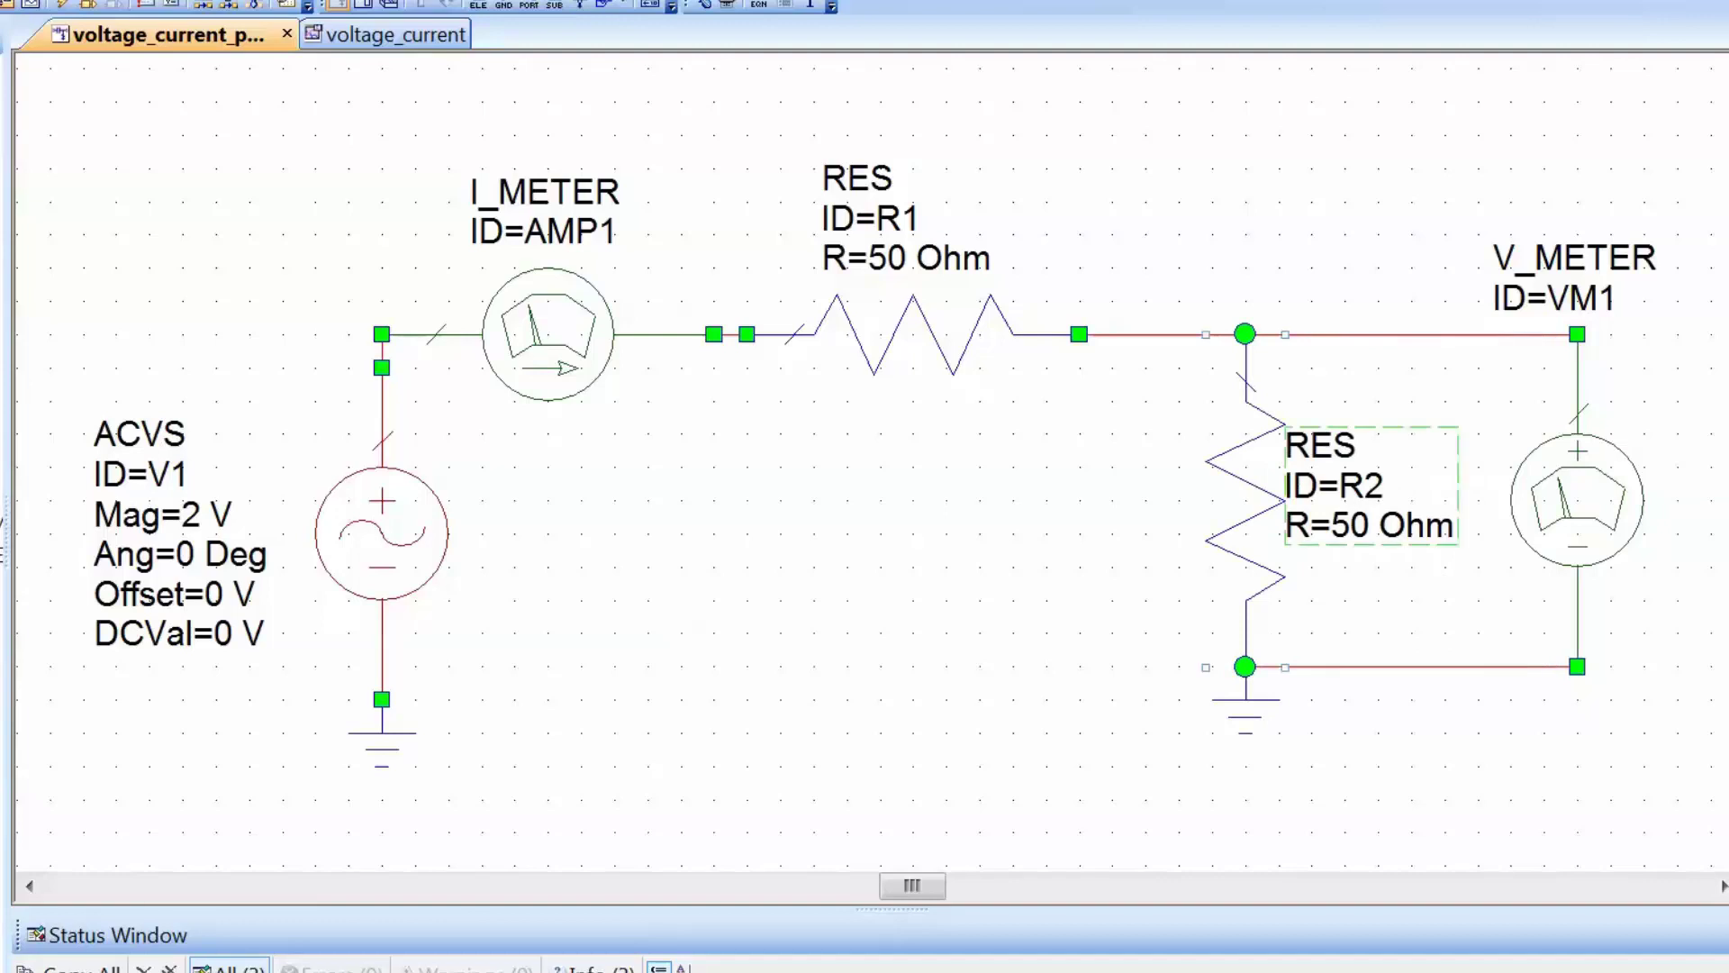
# Delete R2 and place a vertical CAP element in its spot with C = 5.6 pF
pyautogui.press('Delete')
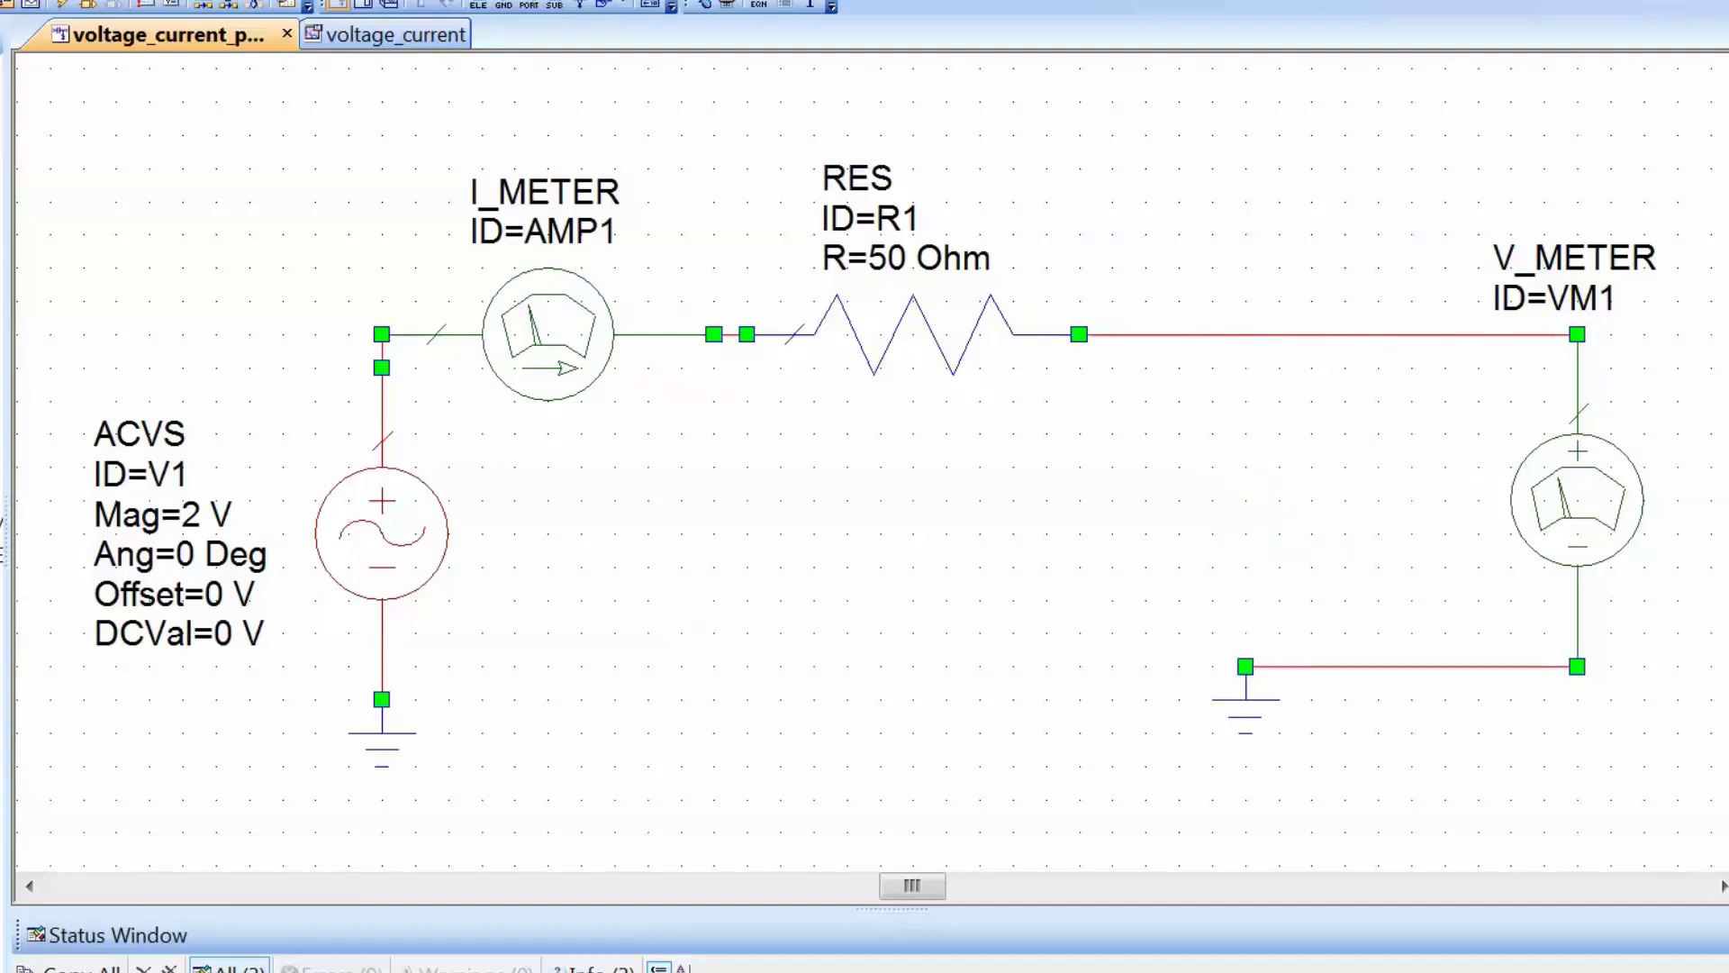
pyautogui.hotkey('ctrl', 'l')
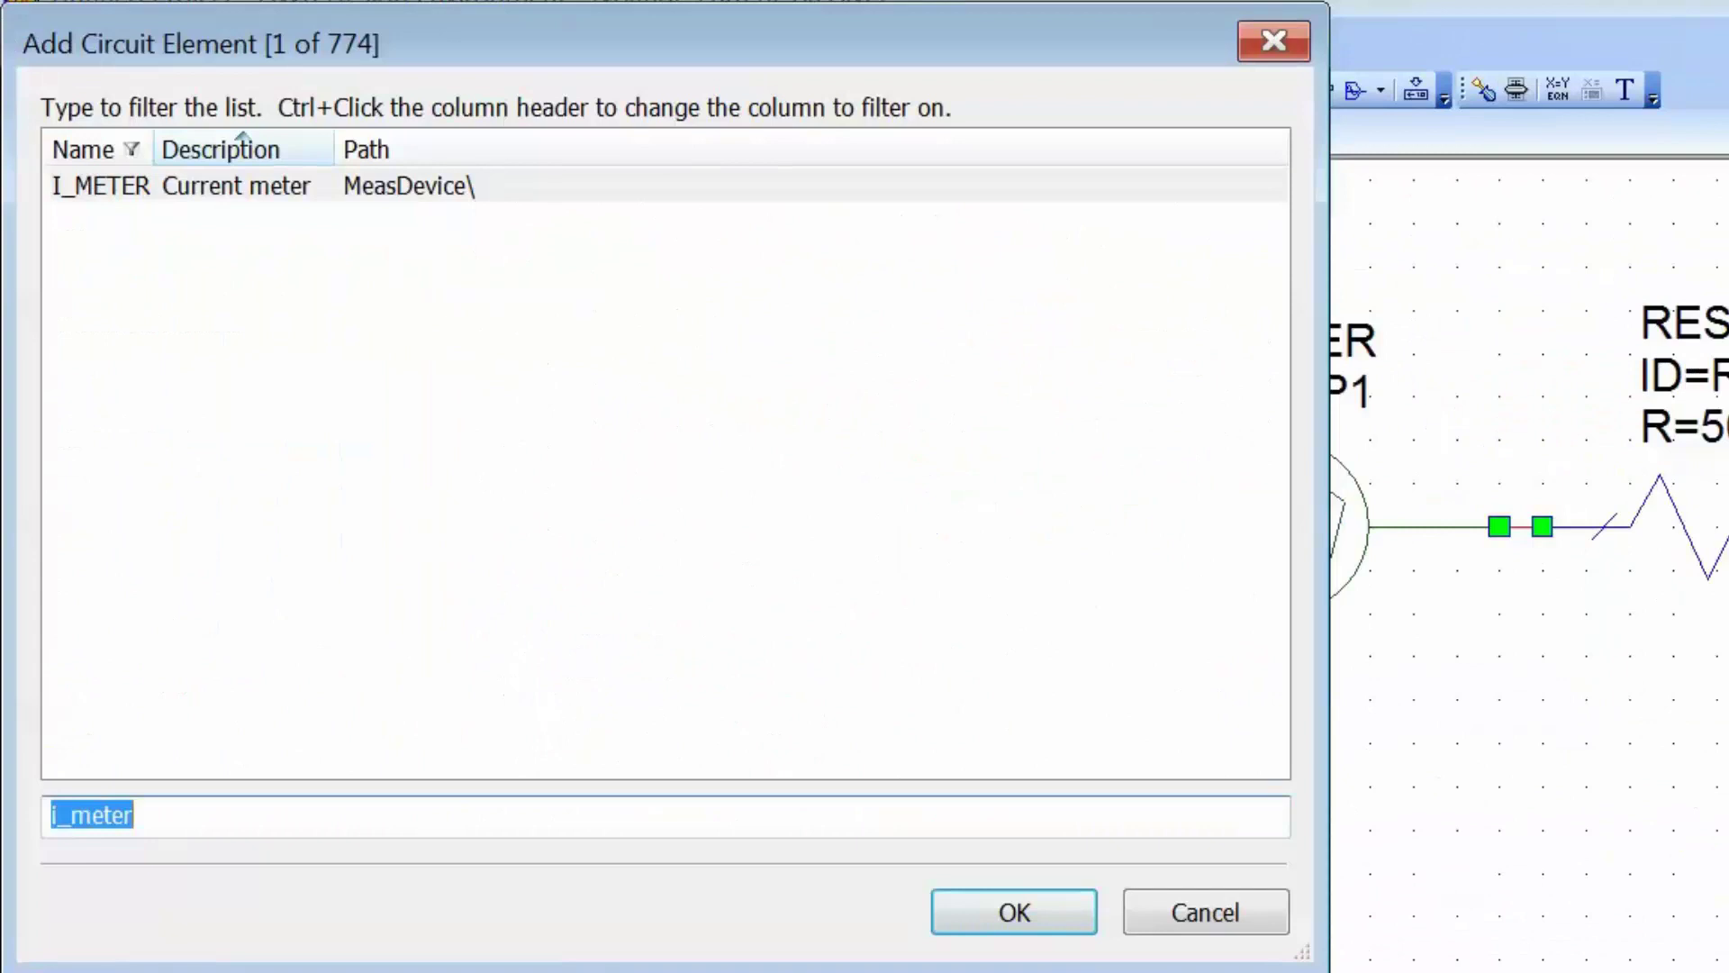
pyautogui.write('cap')
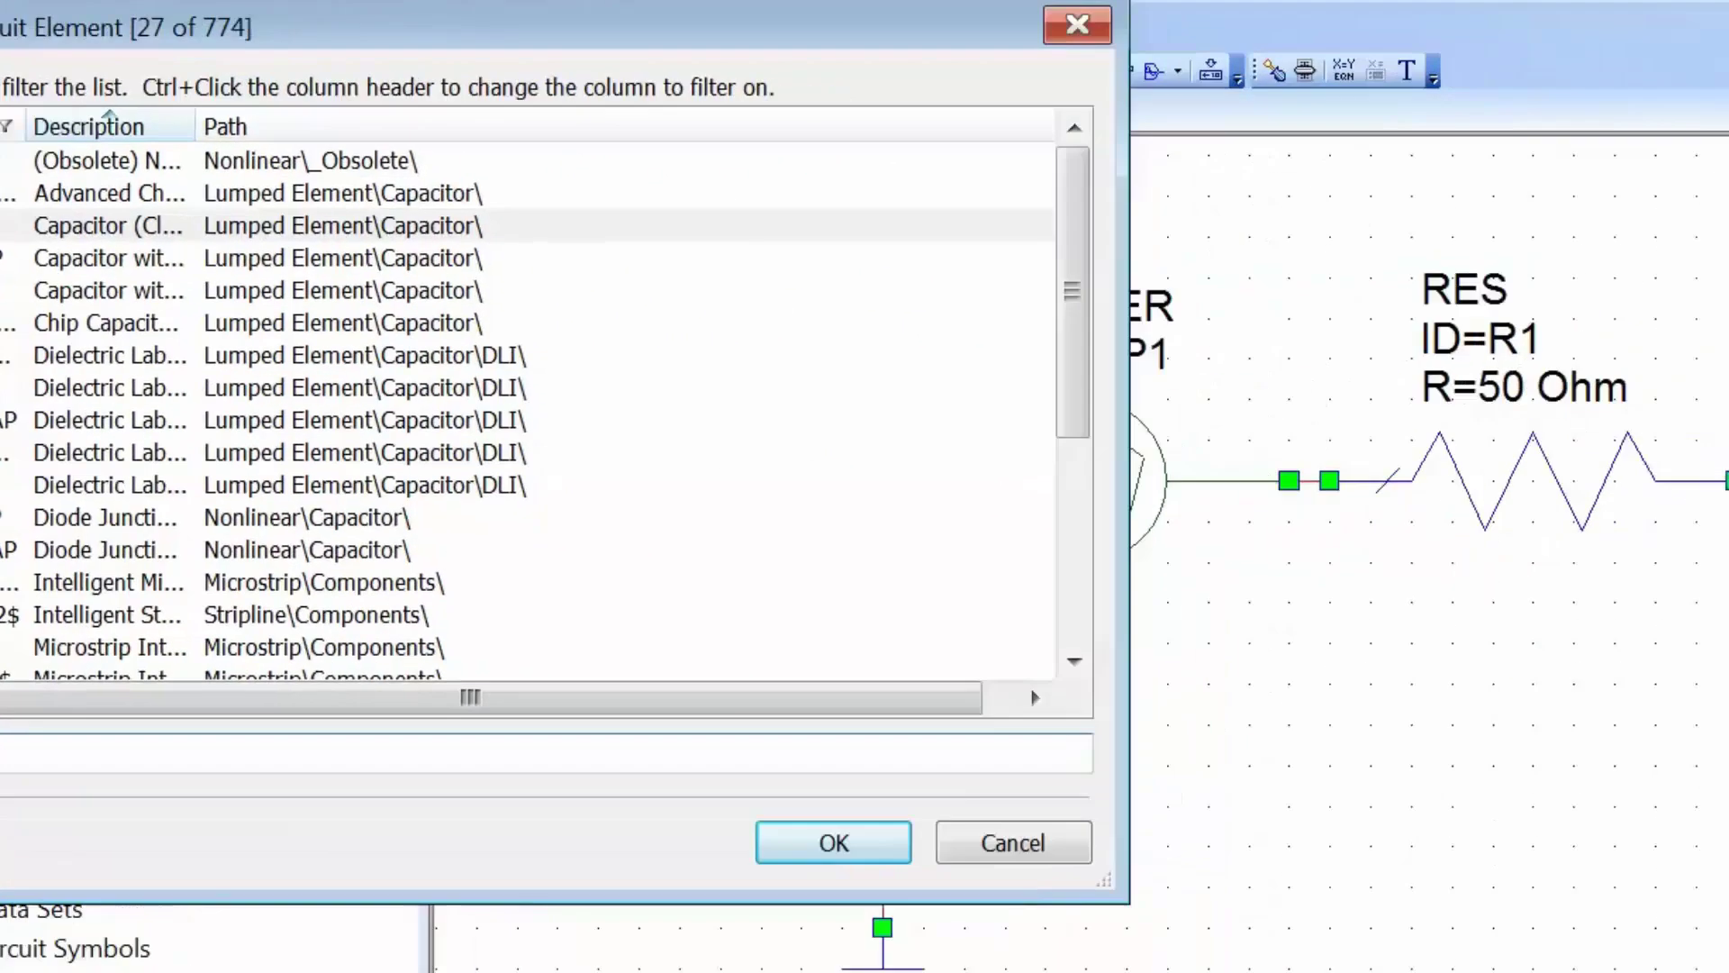
pyautogui.press('Return')
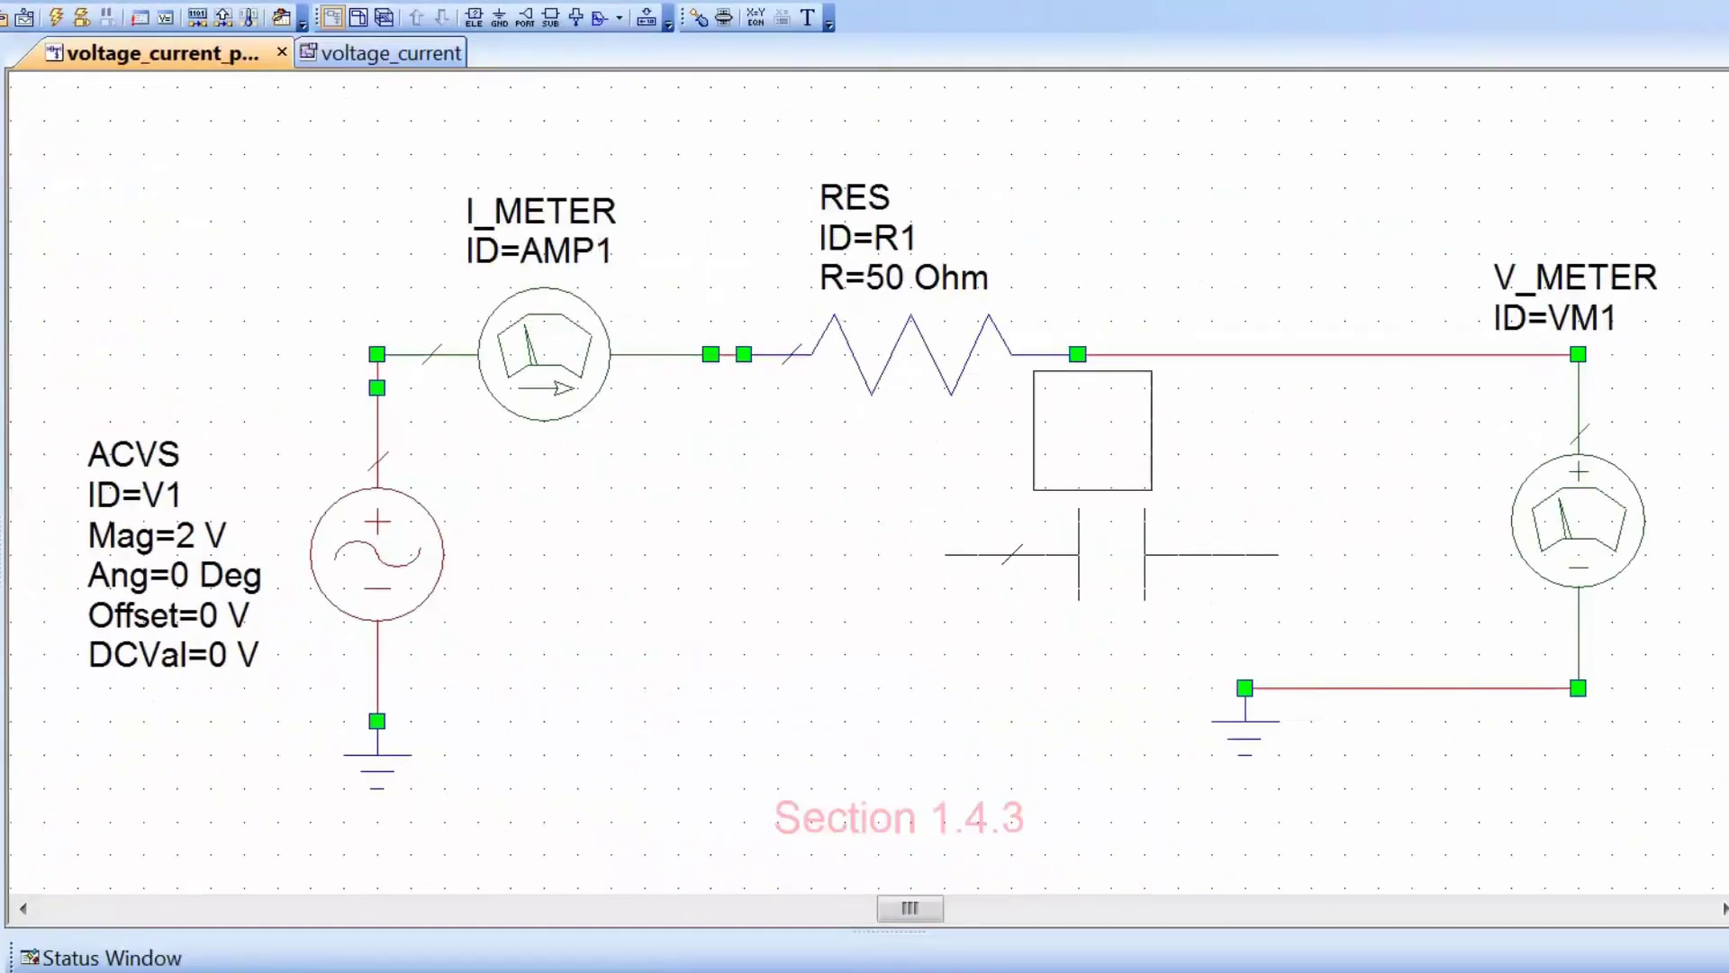
pyautogui.hotkey('ctrl', 'r')
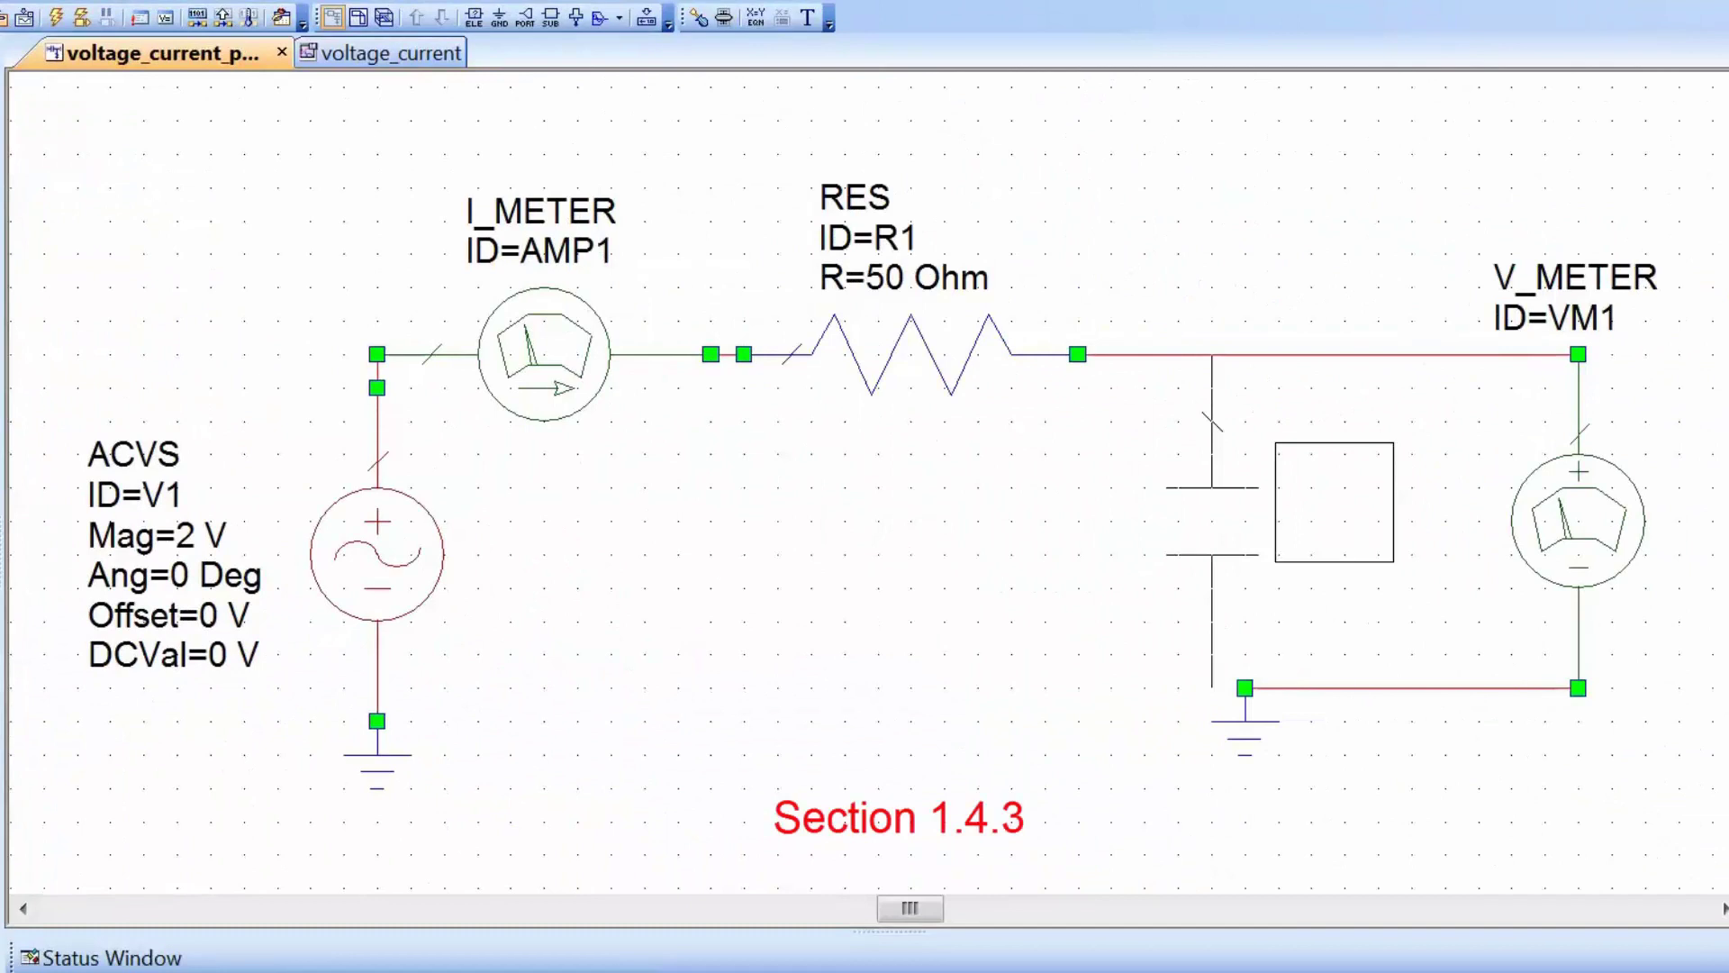
pyautogui.click(1245, 354)
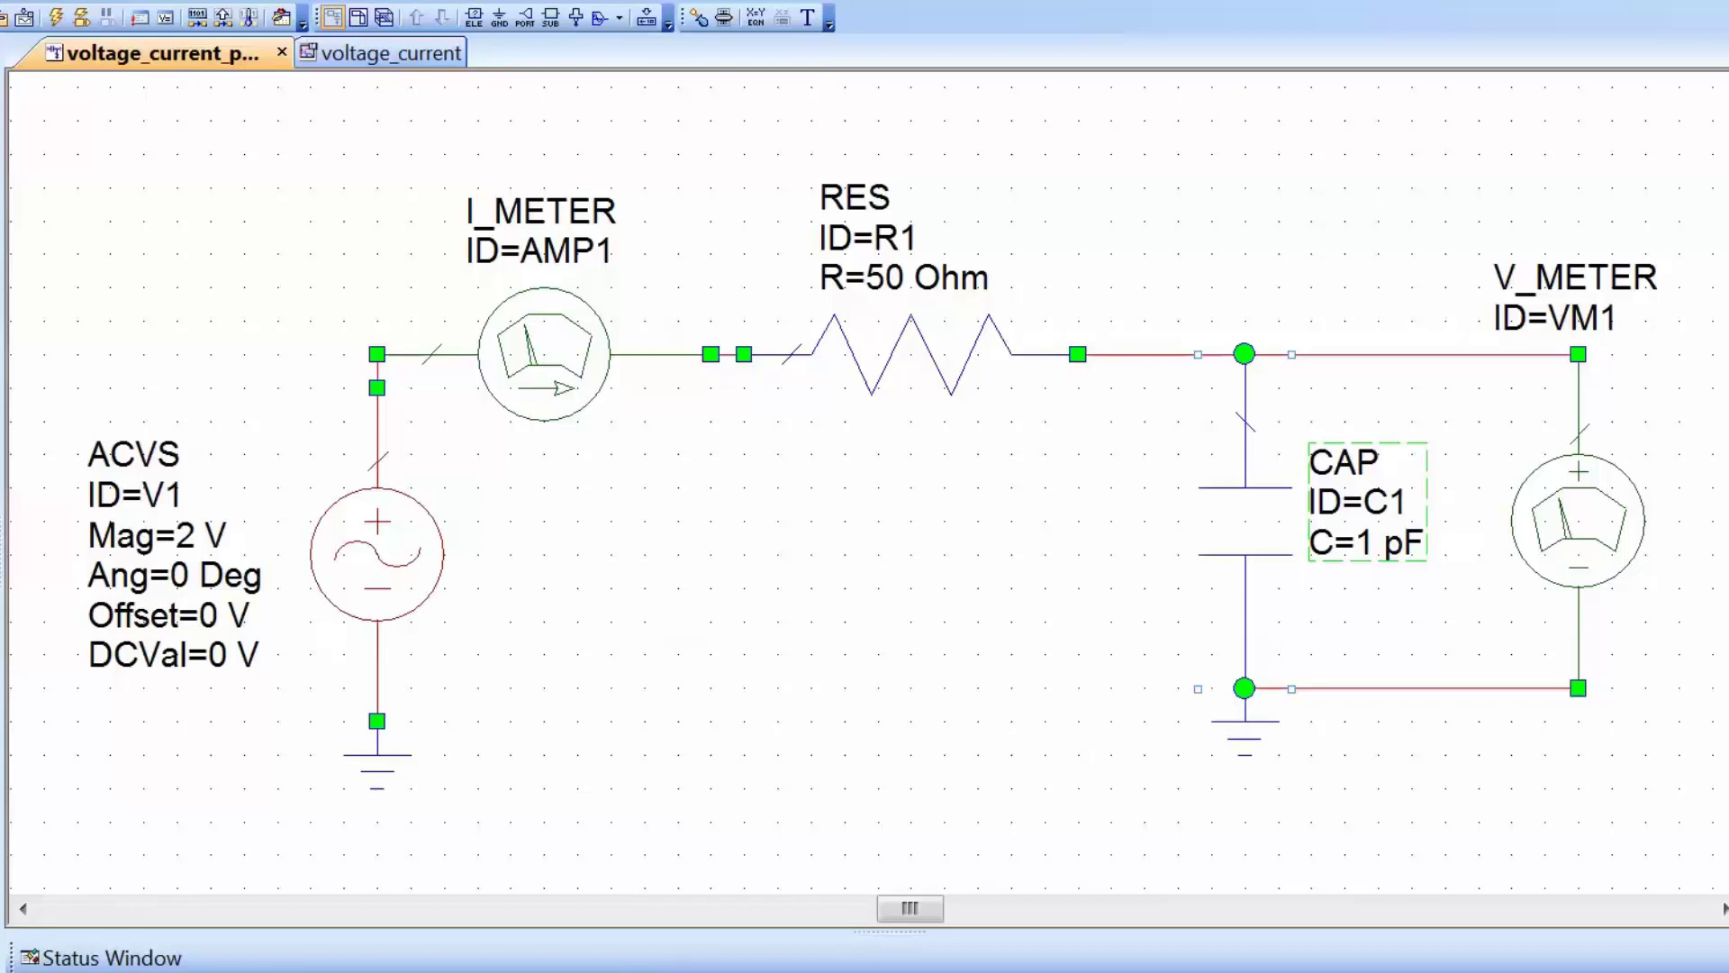
pyautogui.doubleClick(1370, 543)
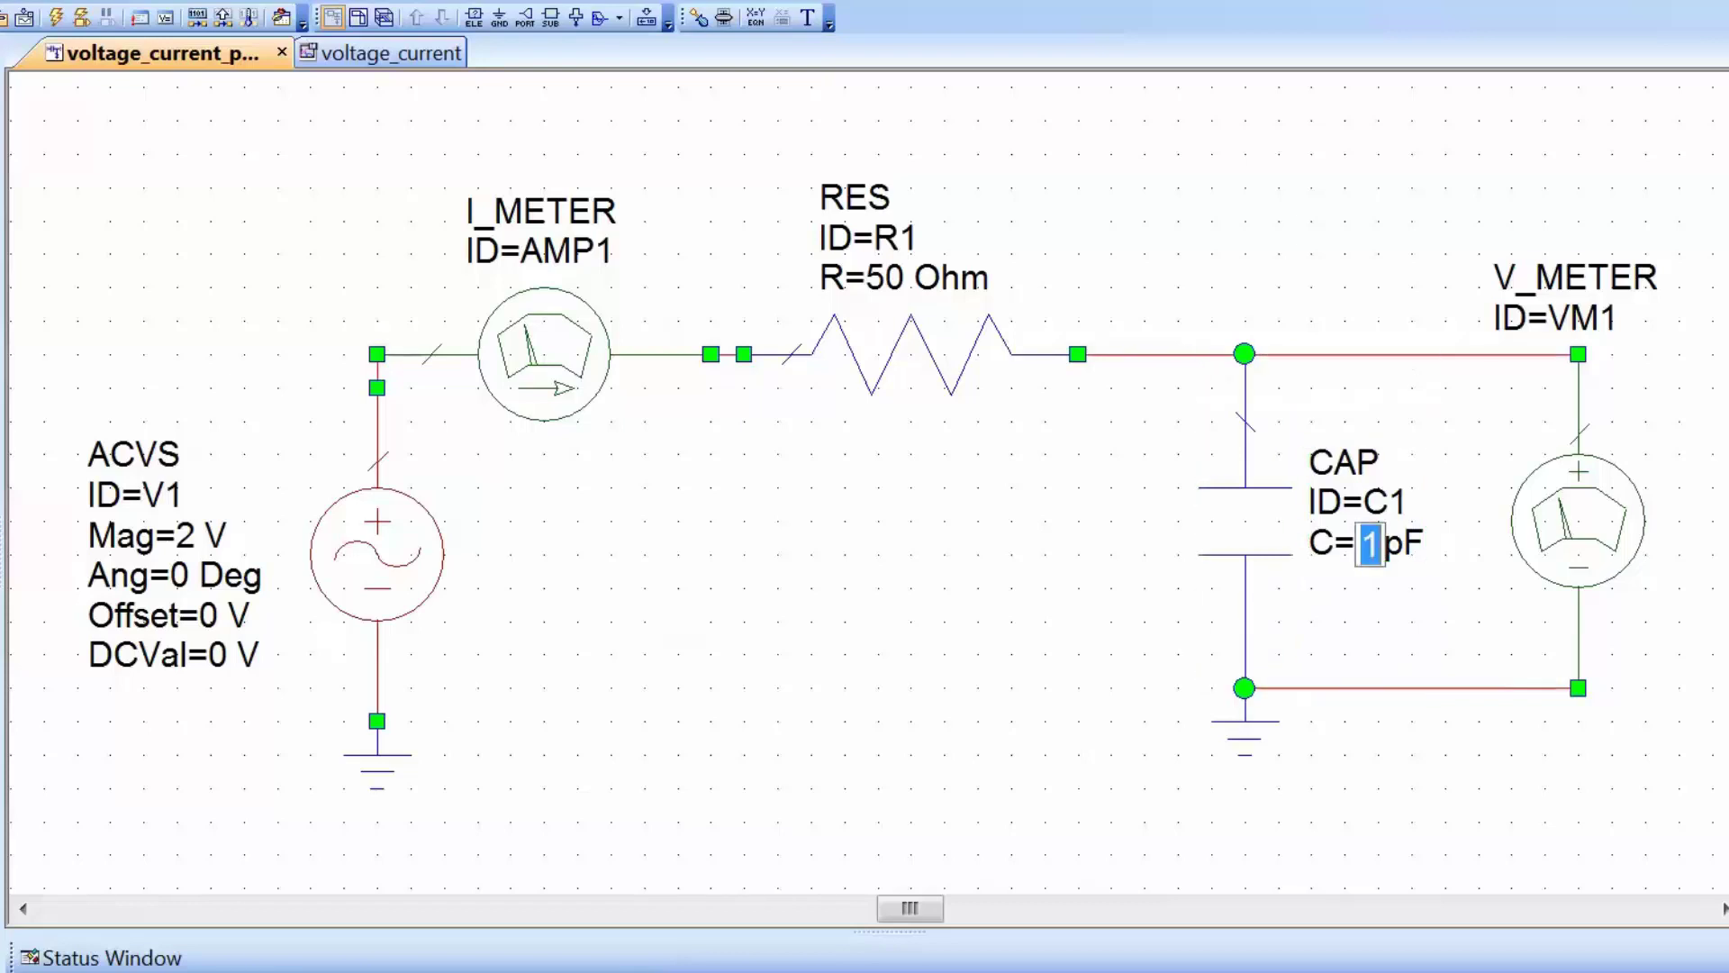
pyautogui.write('5.6')
pyautogui.press('Return')
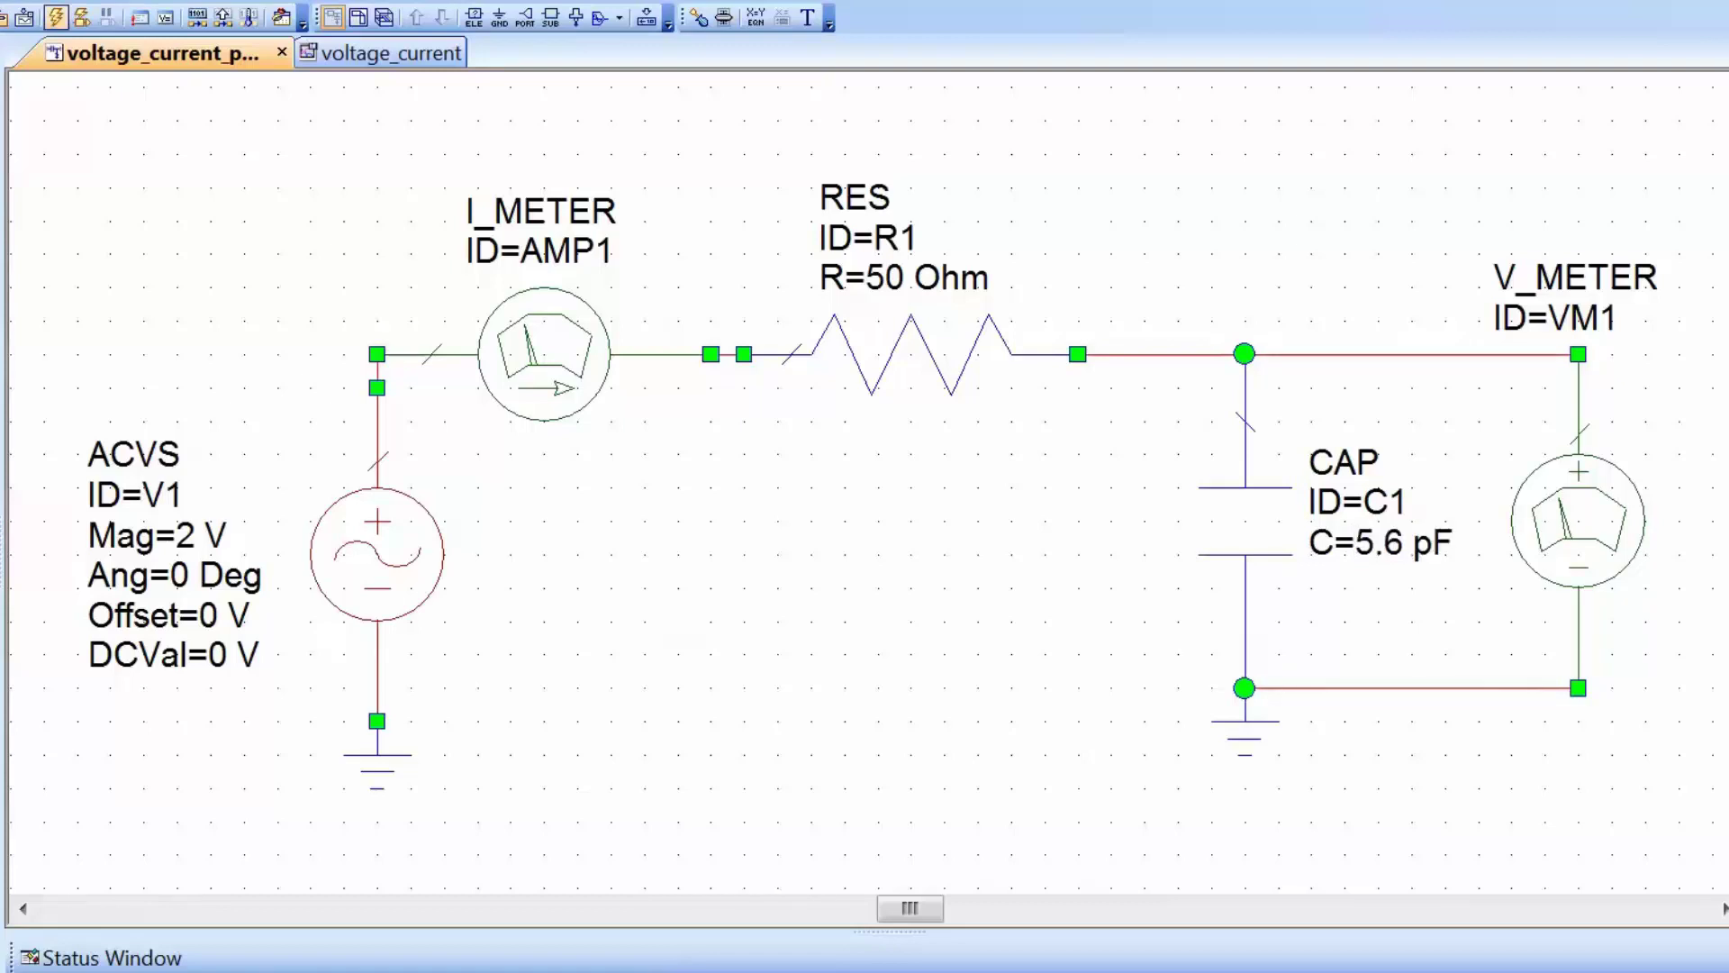
# On the voltage_current graph, move each marker to its trace maximum: 34.77 mA and 0.9883 V
pyautogui.click(382, 53)
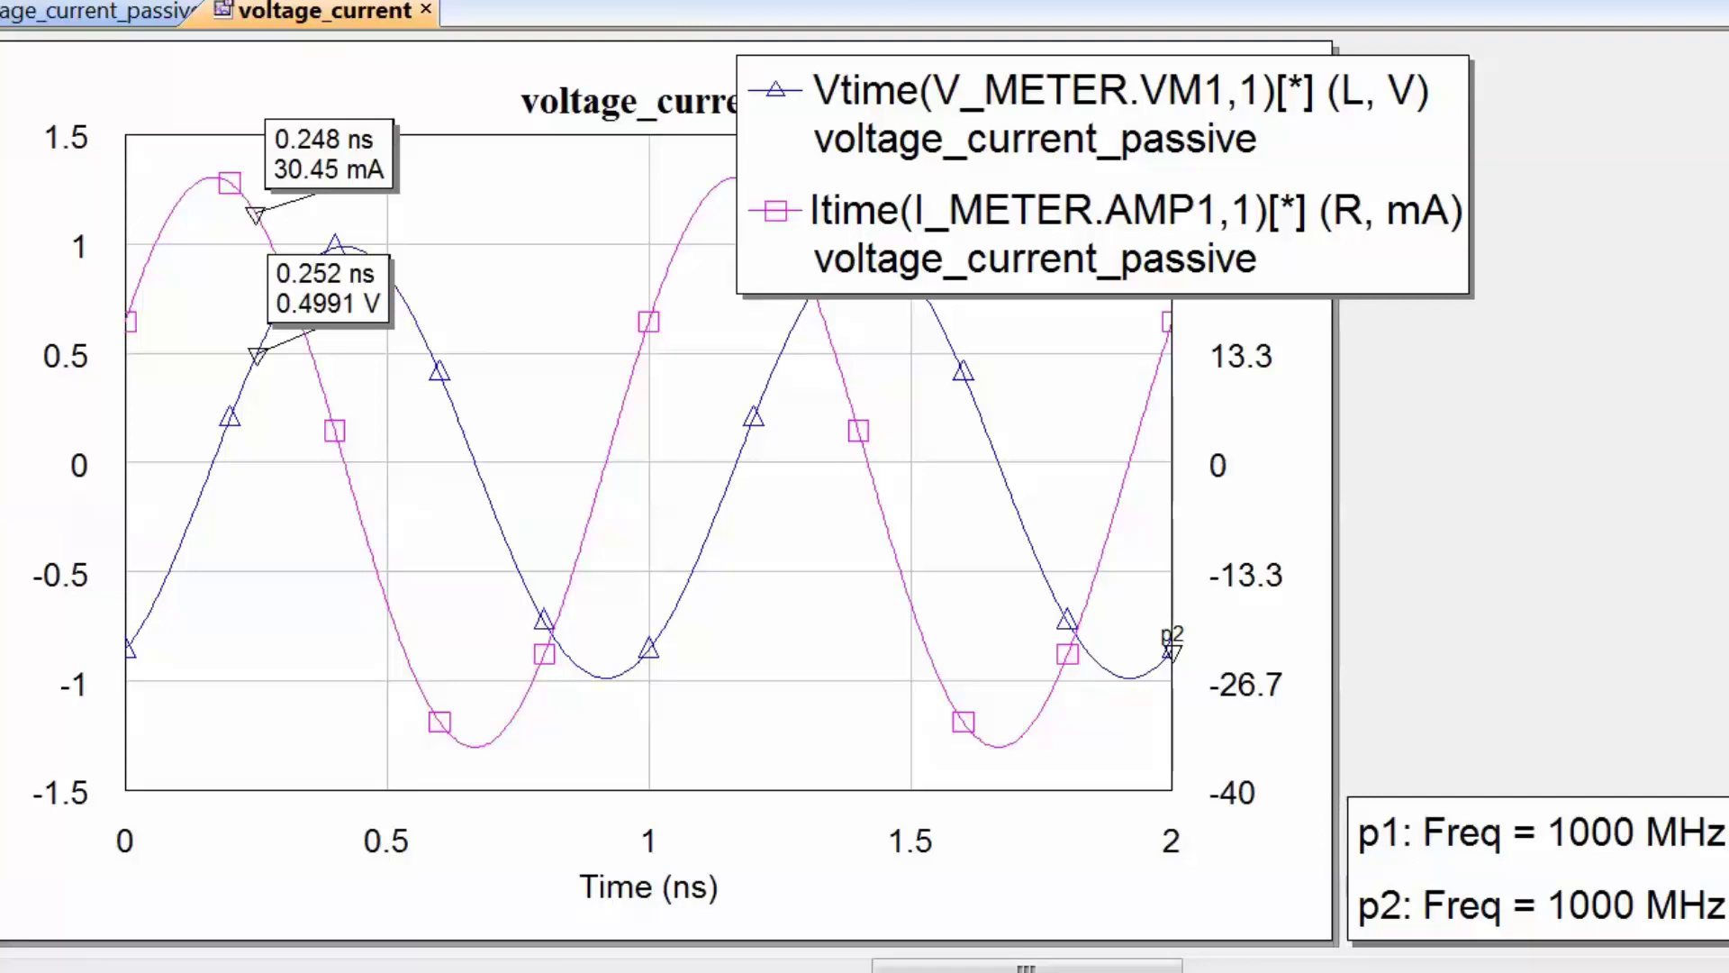
pyautogui.rightClick(333, 156)
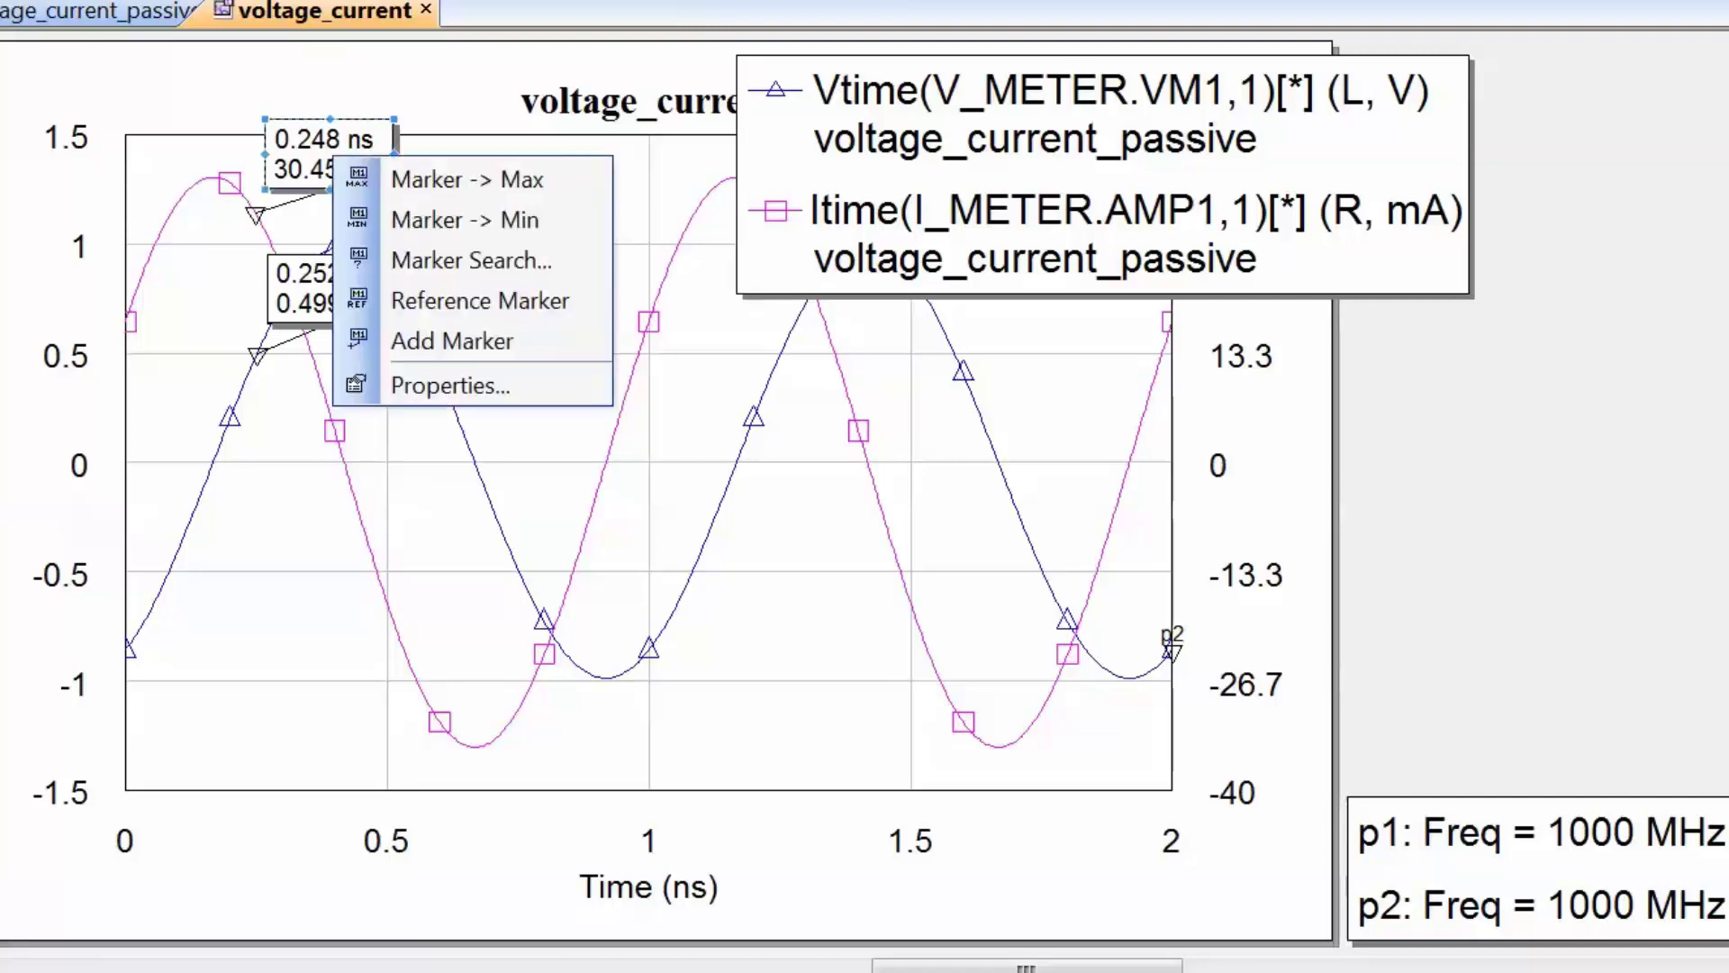
pyautogui.click(467, 179)
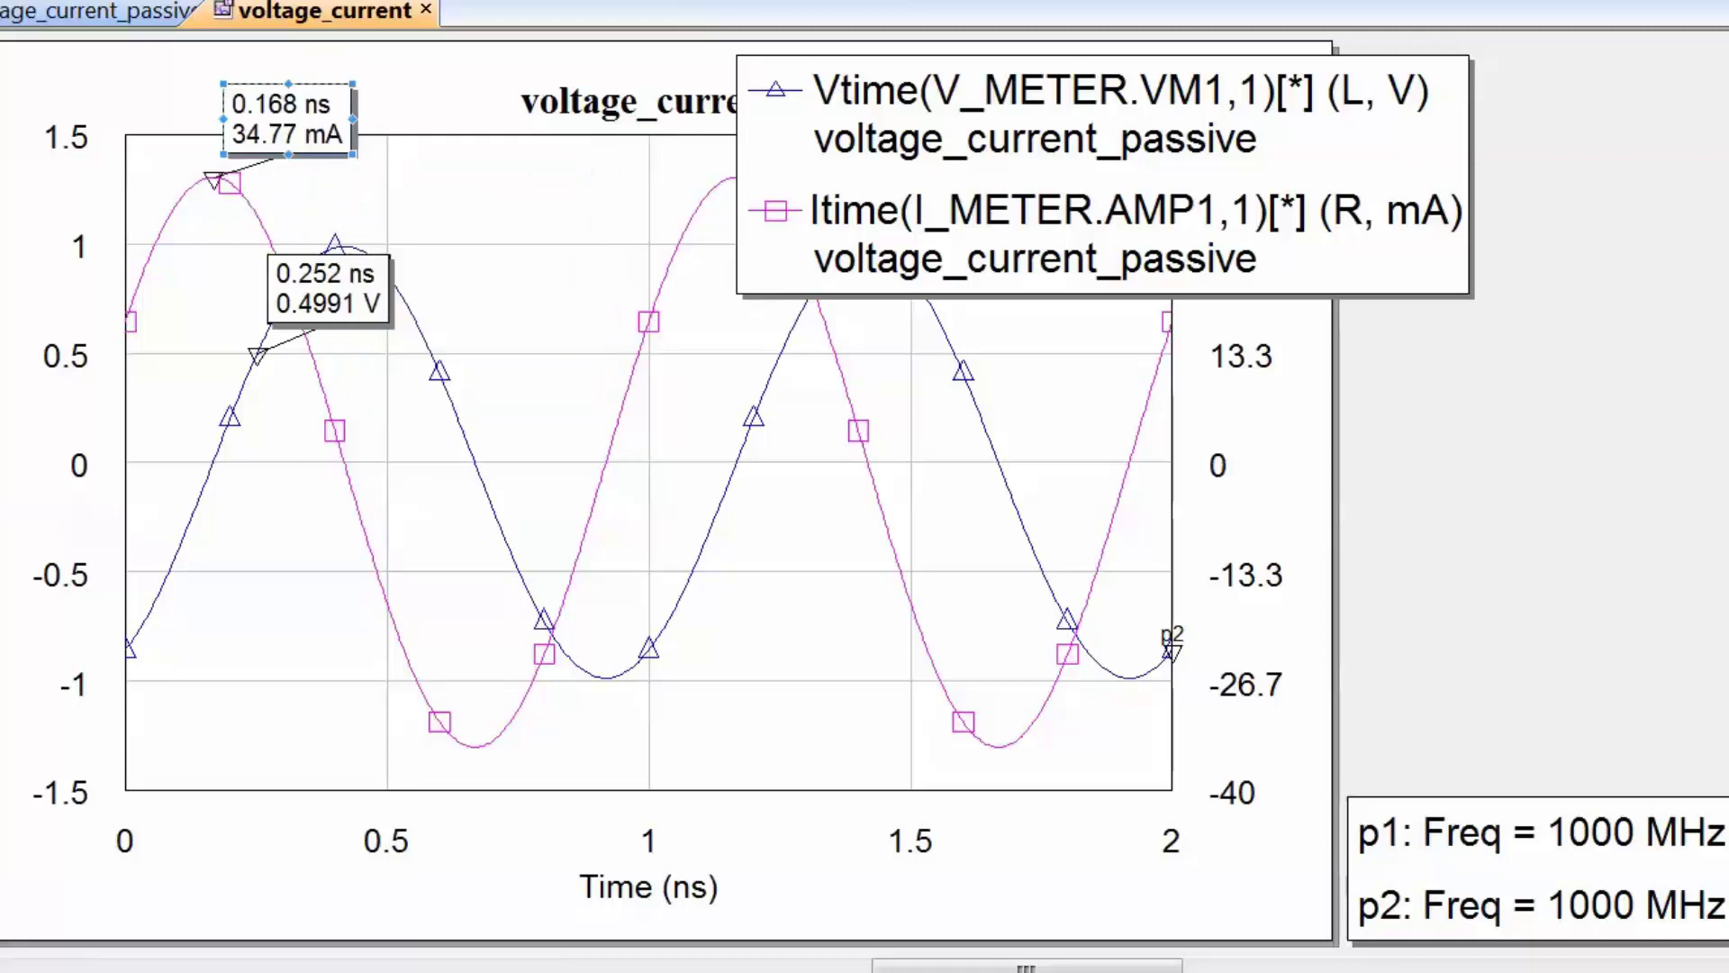
pyautogui.rightClick(329, 301)
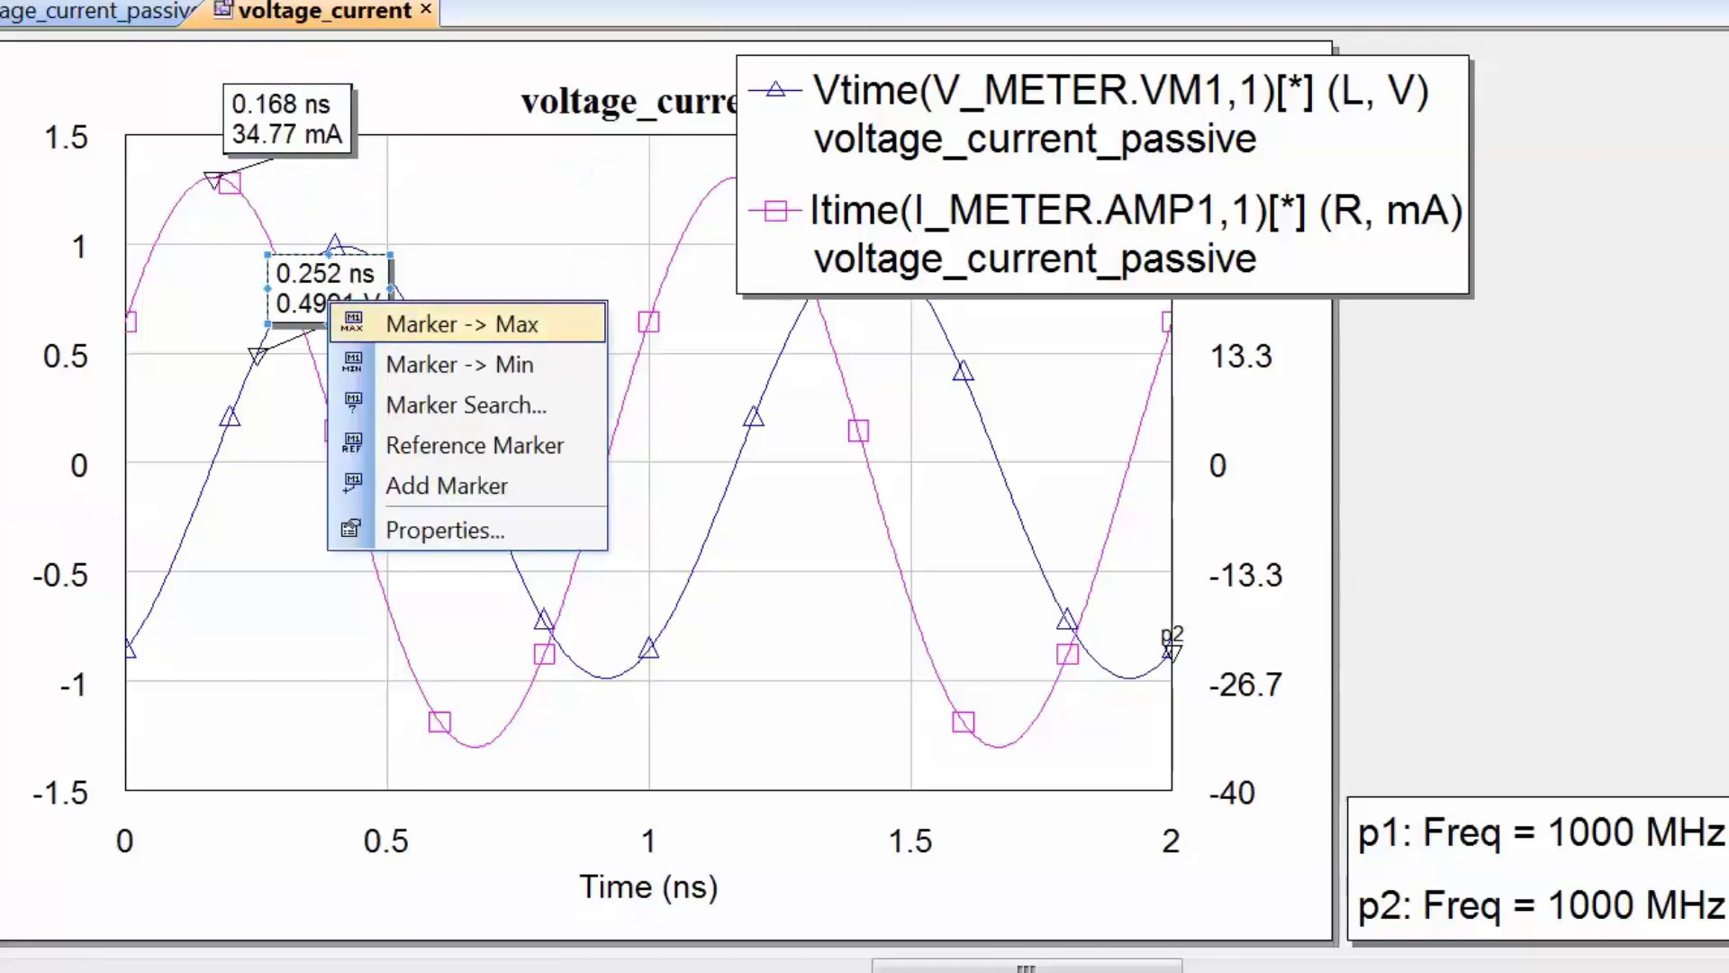
pyautogui.click(462, 324)
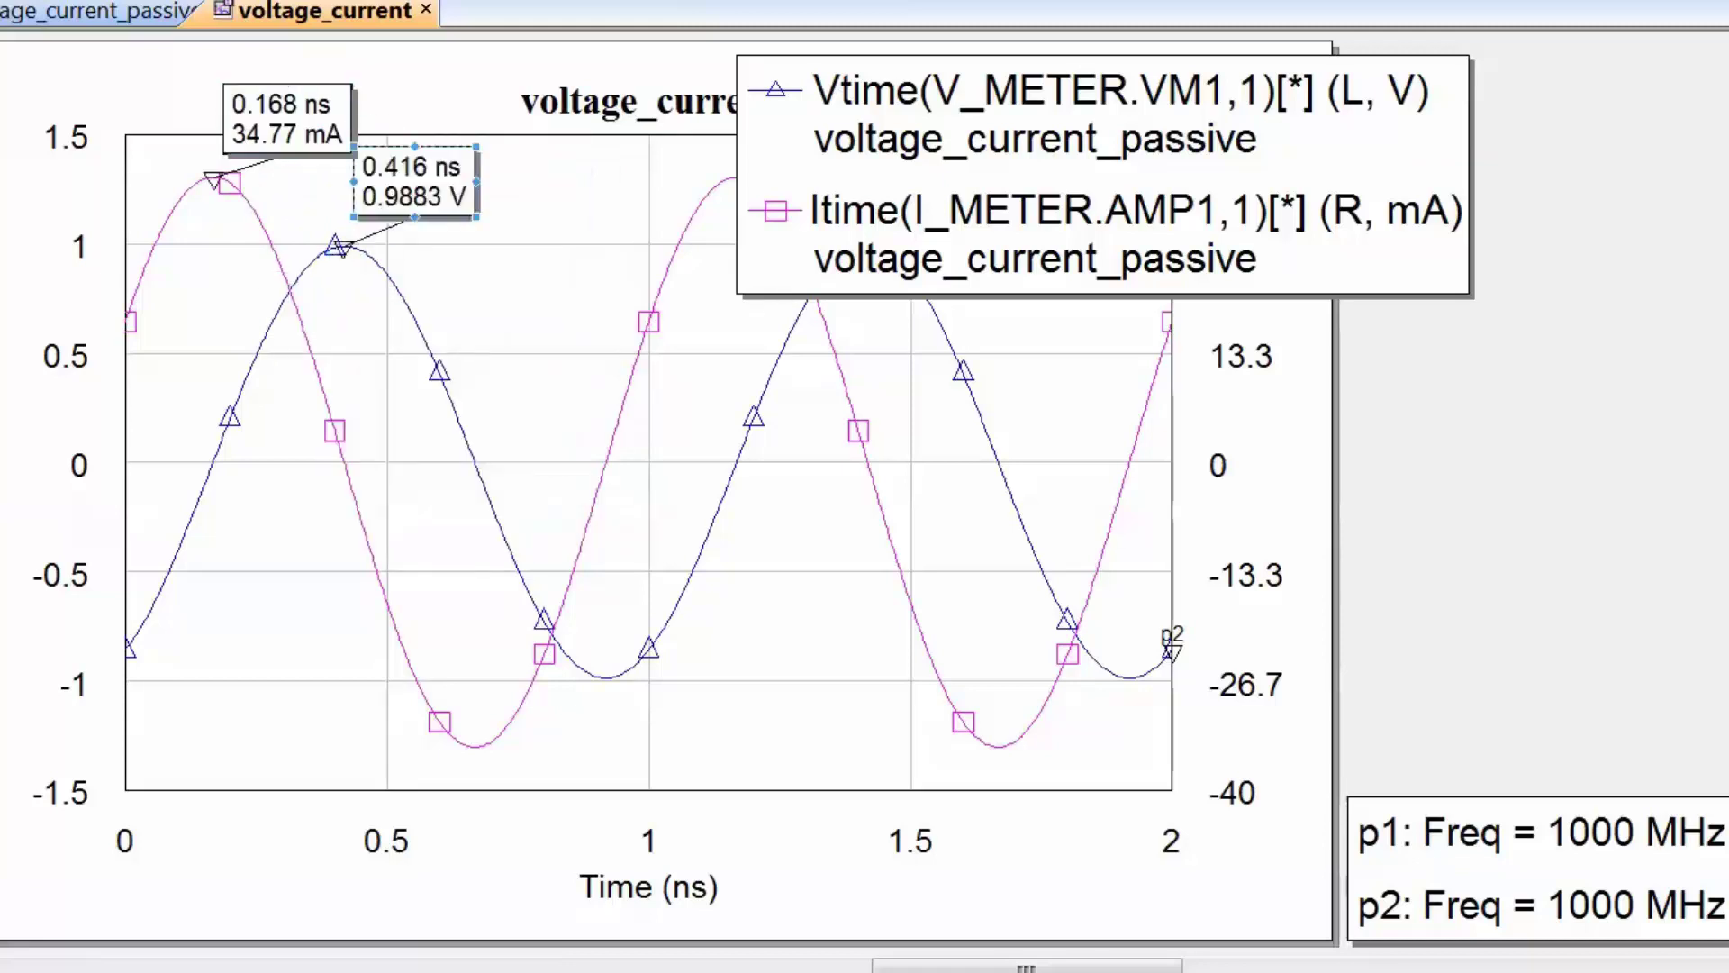